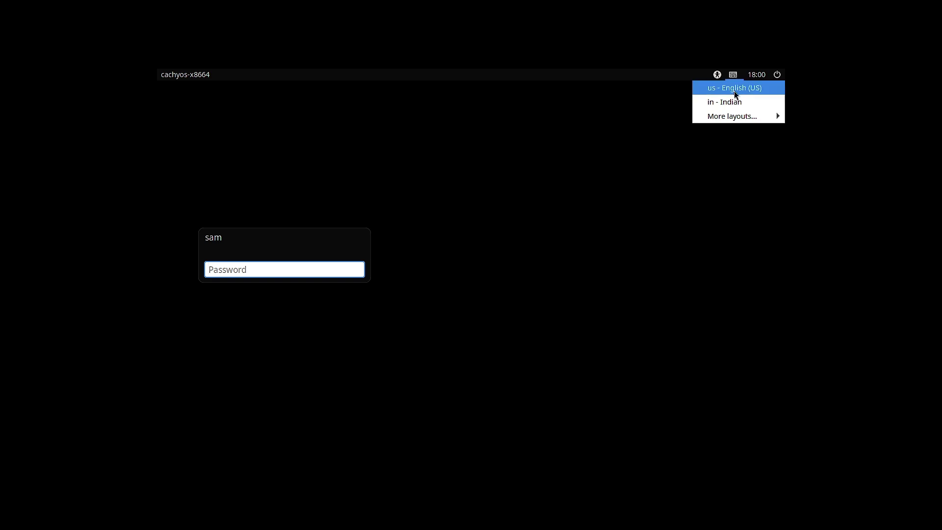
Step: Look through the login screen's accessibility, keyboard layout and power options
{"action": "left_click", "coordinate": [716, 74]}
{"action": "mouse_move", "coordinate": [741, 76]}
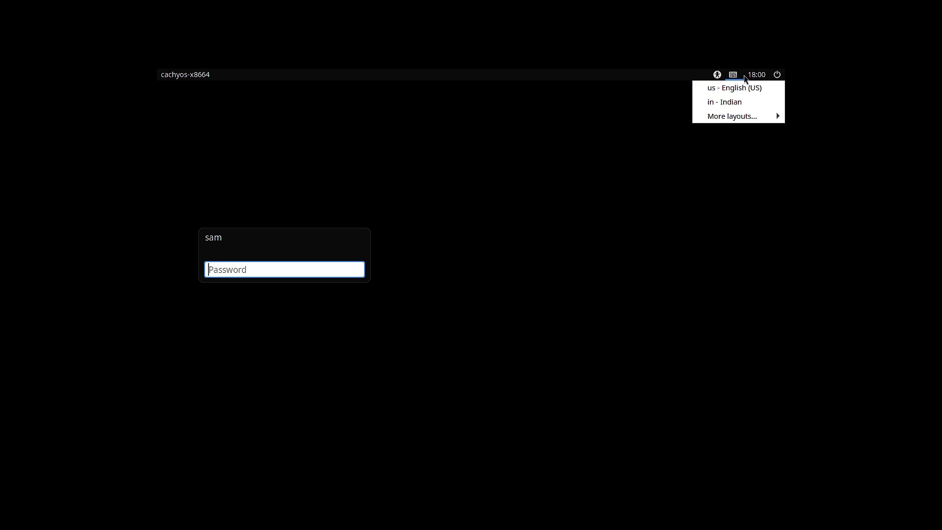
{"action": "mouse_move", "coordinate": [776, 75]}
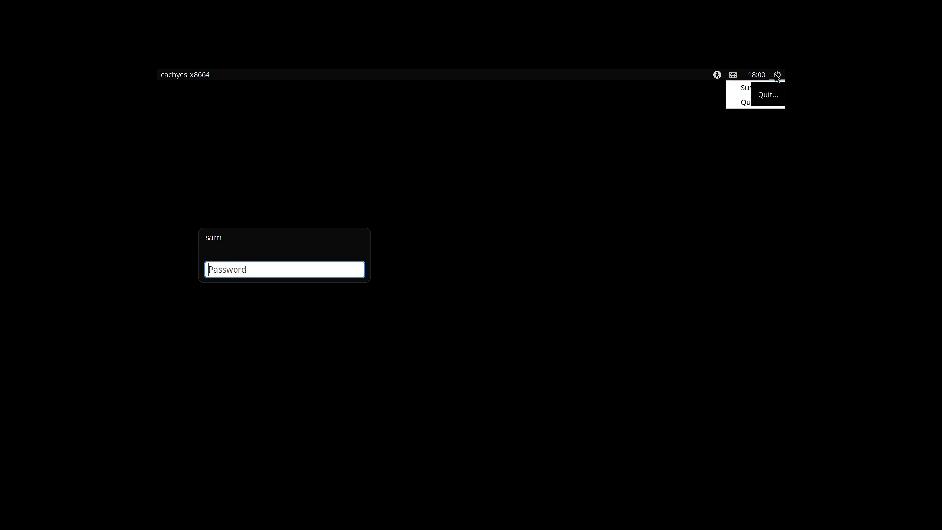
{"action": "left_click", "coordinate": [344, 237]}
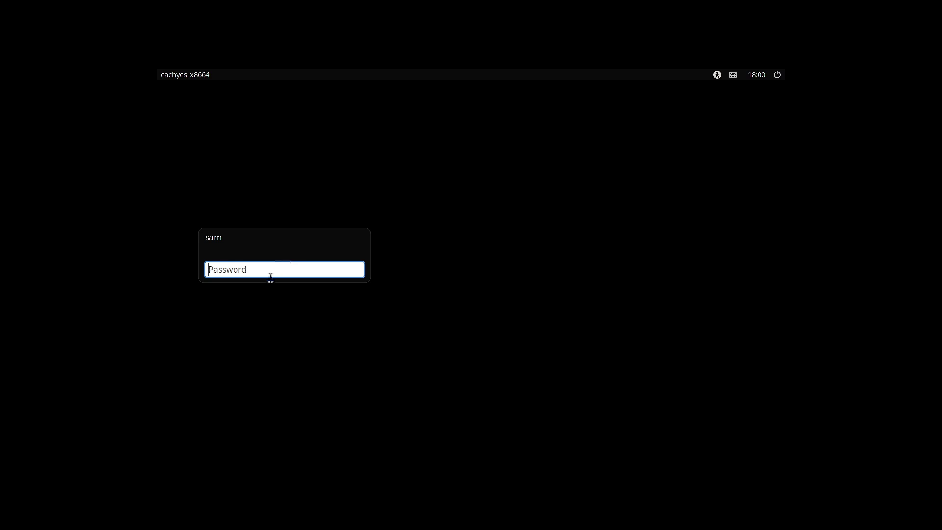
Step: Log in with the account password and move the CachyOS Hello window slightly to one side
{"action": "type", "text": "•••••"}
{"action": "key", "text": "Return"}
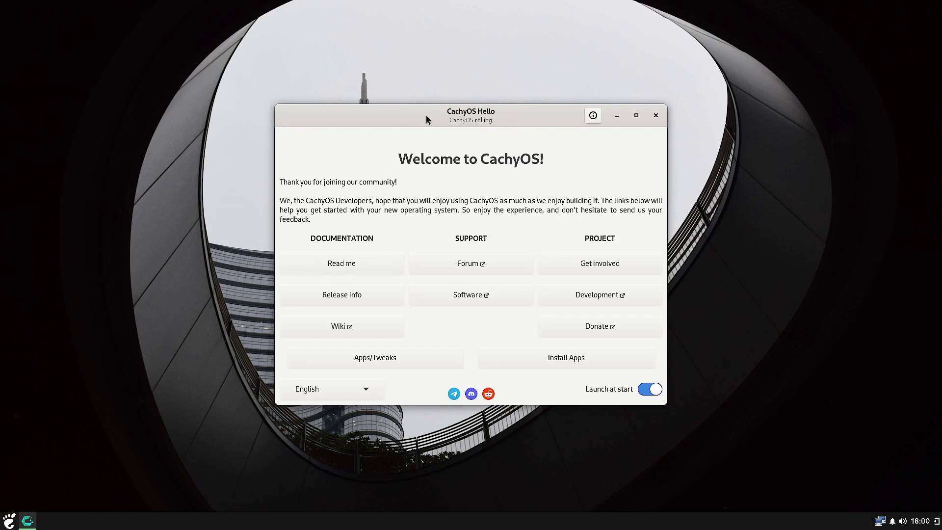
{"action": "left_click_drag", "start_coordinate": [427, 119], "coordinate": [476, 122]}
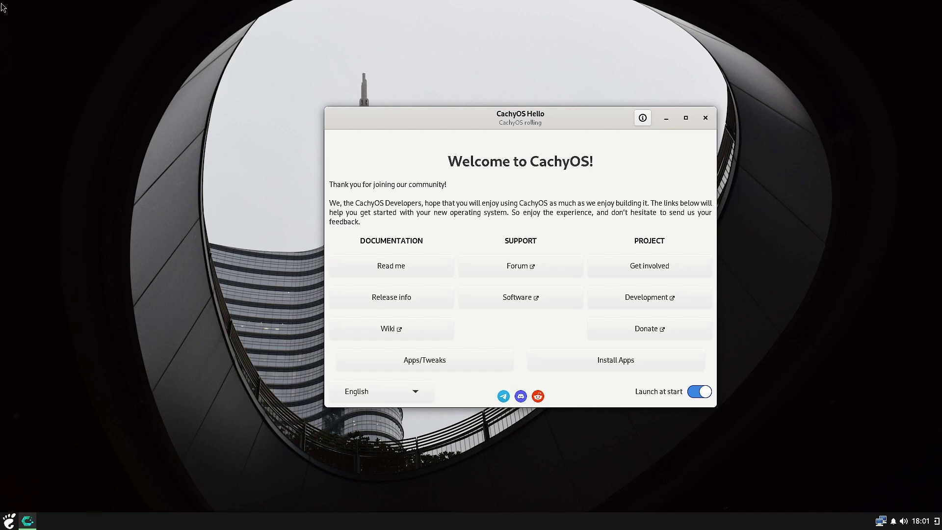
{"action": "mouse_move", "coordinate": [1, 4]}
Step: Launch the second Document Viewer entry from the application list, view its empty window and close it
{"action": "left_click", "coordinate": [8, 520]}
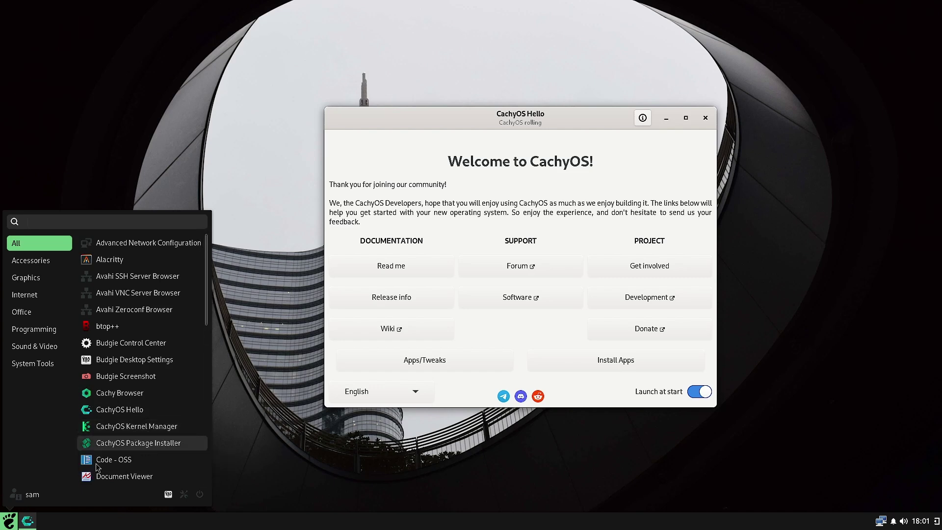
{"action": "scroll", "coordinate": [98, 464], "scroll_direction": "down", "scroll_amount": 1}
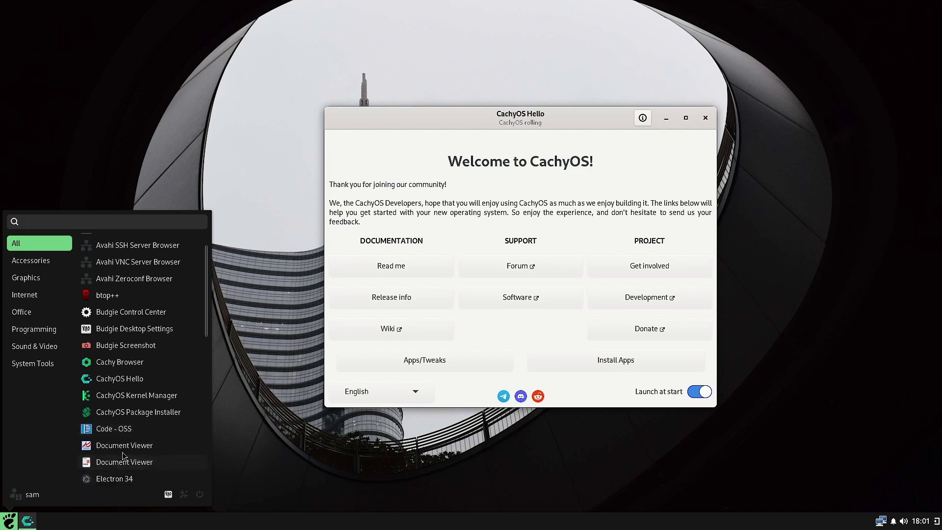
{"action": "scroll", "coordinate": [122, 459], "scroll_direction": "down", "scroll_amount": 3}
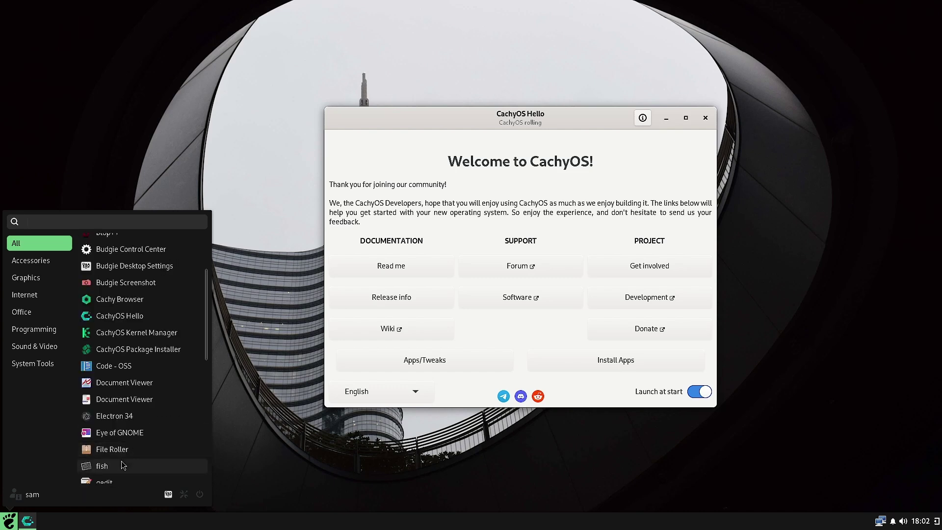
{"action": "left_click", "coordinate": [112, 401]}
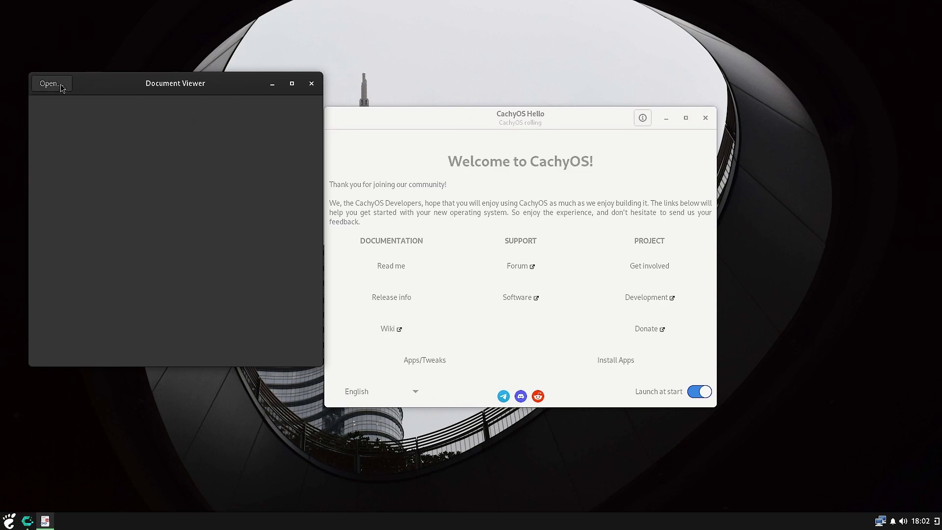
{"action": "left_click", "coordinate": [311, 84]}
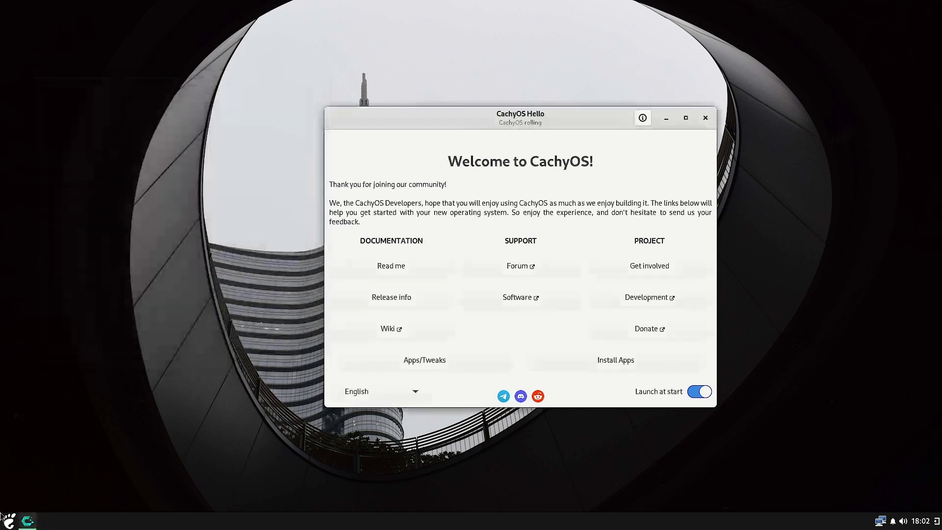
Step: Browse the installed applications as far as the Octopi entries and close the application list
{"action": "left_click", "coordinate": [9, 521]}
{"action": "scroll", "coordinate": [150, 397], "scroll_direction": "down", "scroll_amount": 3}
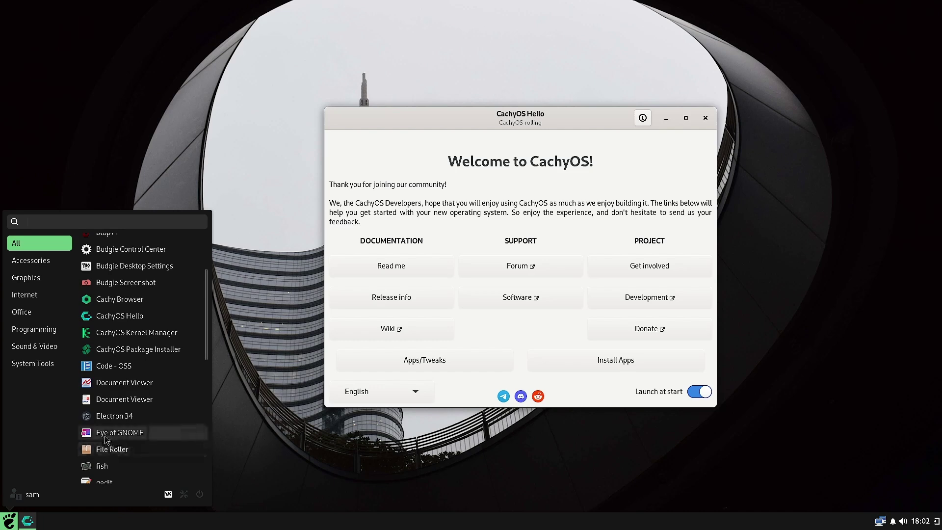
{"action": "scroll", "coordinate": [117, 464], "scroll_direction": "down", "scroll_amount": 1}
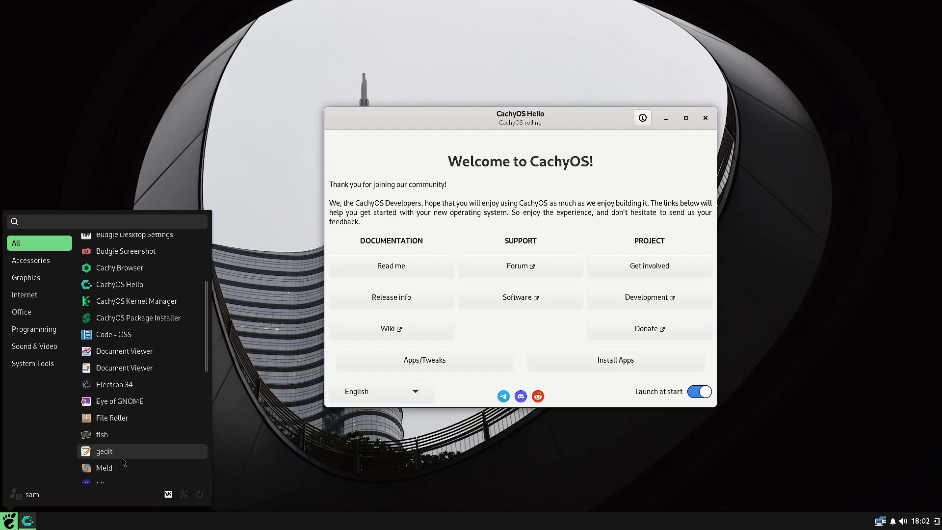
{"action": "scroll", "coordinate": [120, 459], "scroll_direction": "down", "scroll_amount": 1}
{"action": "scroll", "coordinate": [118, 458], "scroll_direction": "down", "scroll_amount": 2}
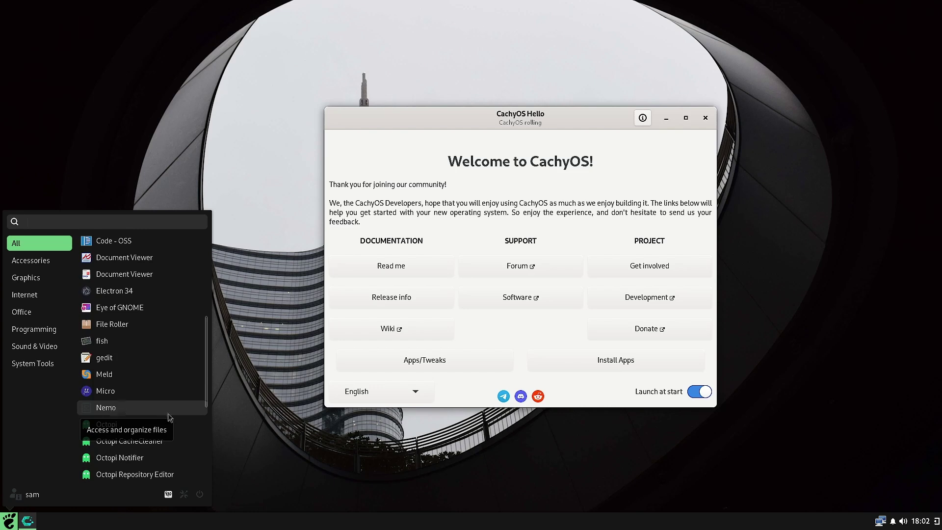
{"action": "left_click", "coordinate": [204, 393]}
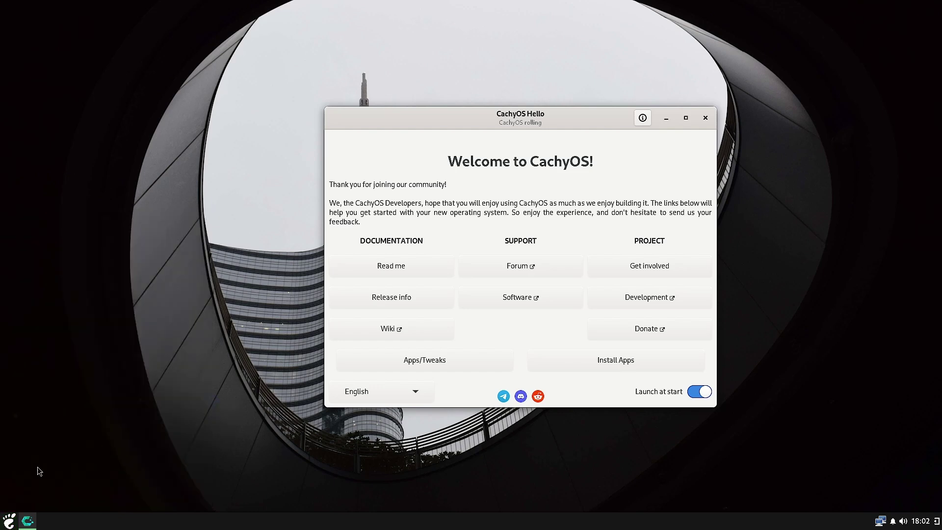
Step: Open Previews Control, enable Show windows of all workspaces and Run Previews, and close it
{"action": "left_click", "coordinate": [8, 521]}
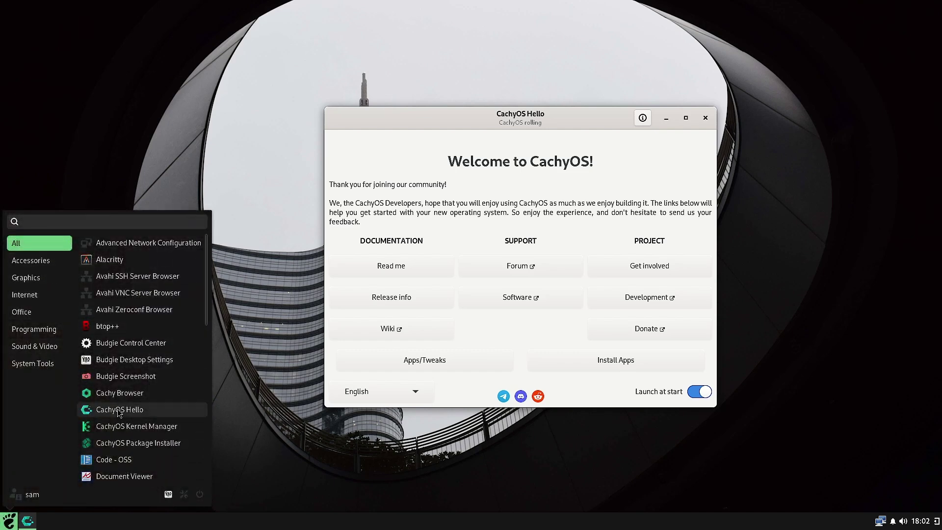
{"action": "scroll", "coordinate": [119, 414], "scroll_direction": "down", "scroll_amount": 6}
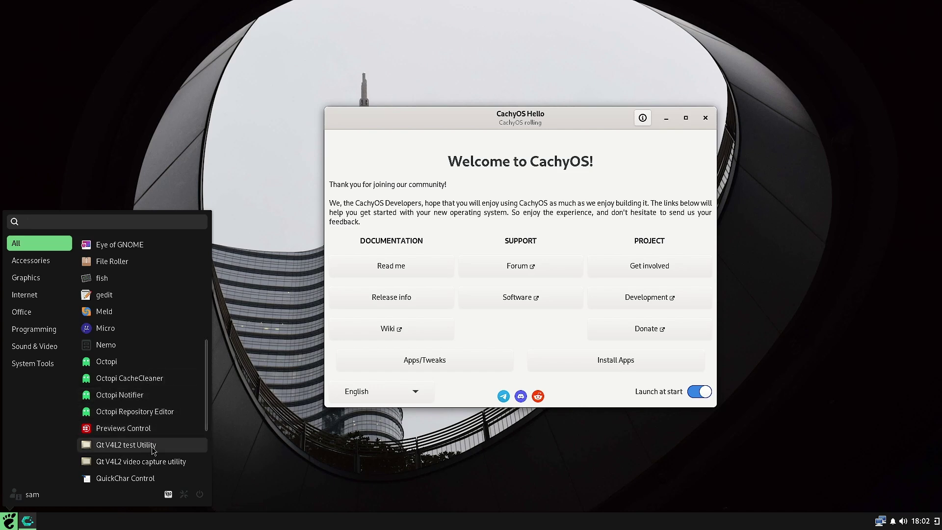
{"action": "left_click_drag", "start_coordinate": [205, 416], "coordinate": [202, 447]}
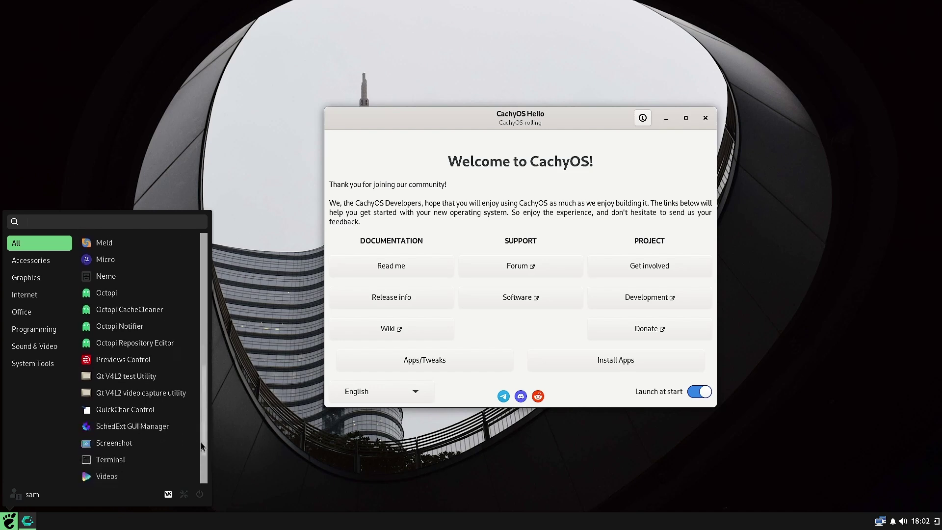
{"action": "left_click", "coordinate": [126, 360]}
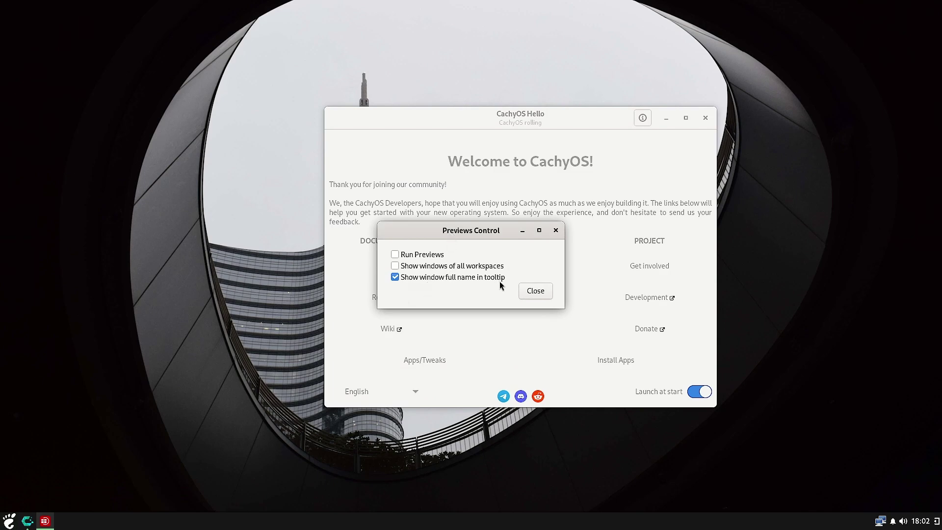
{"action": "left_click", "coordinate": [397, 265]}
{"action": "left_click", "coordinate": [396, 254]}
{"action": "left_click", "coordinate": [536, 291]}
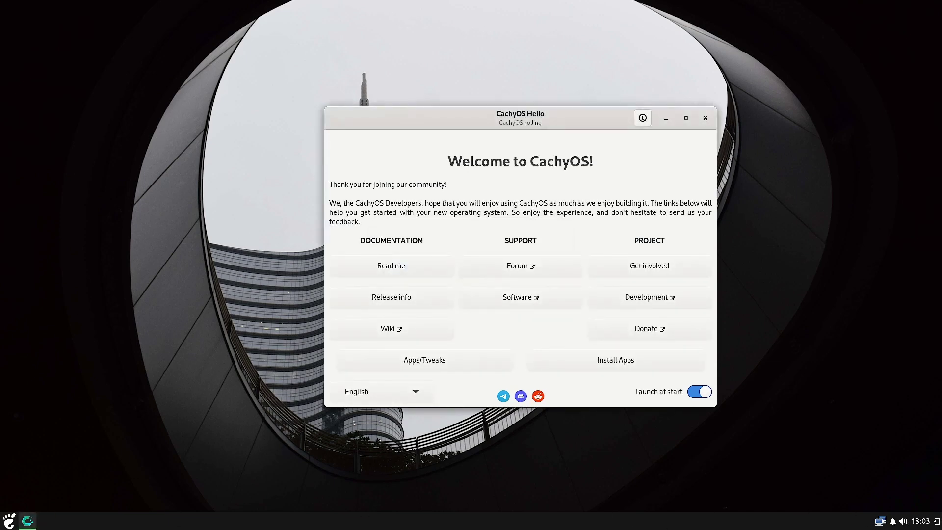
Step: Try to launch QuickChar Control from the application list
{"action": "left_click", "coordinate": [4, 523]}
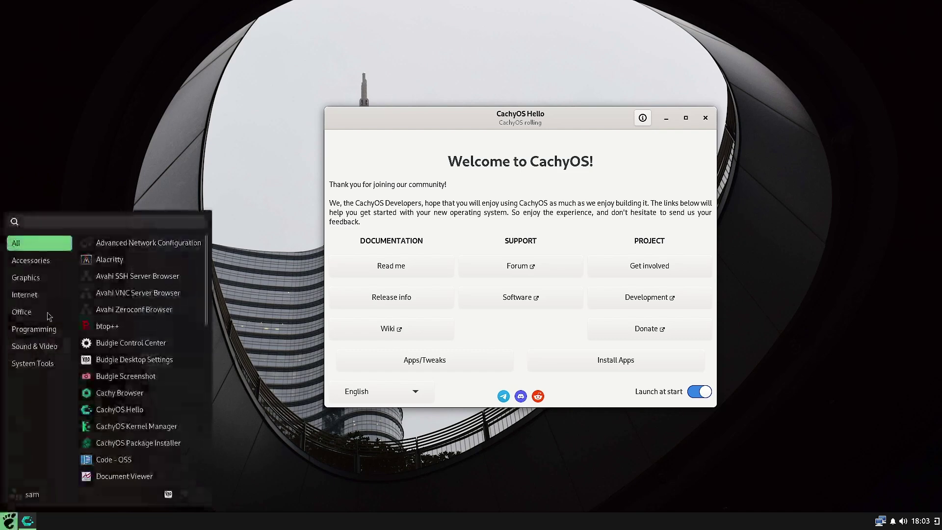
{"action": "scroll", "coordinate": [147, 427], "scroll_direction": "down", "scroll_amount": 3}
{"action": "scroll", "coordinate": [150, 431], "scroll_direction": "down", "scroll_amount": 8}
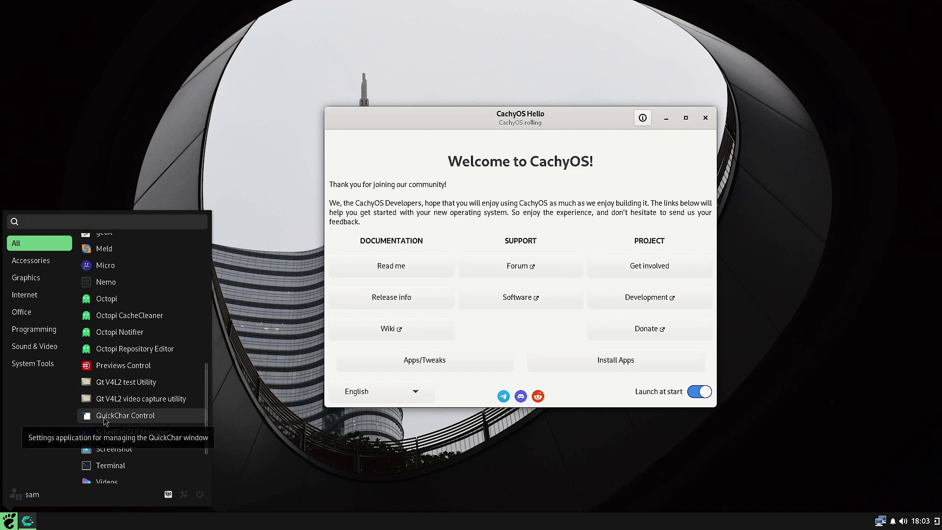
{"action": "left_click", "coordinate": [104, 418]}
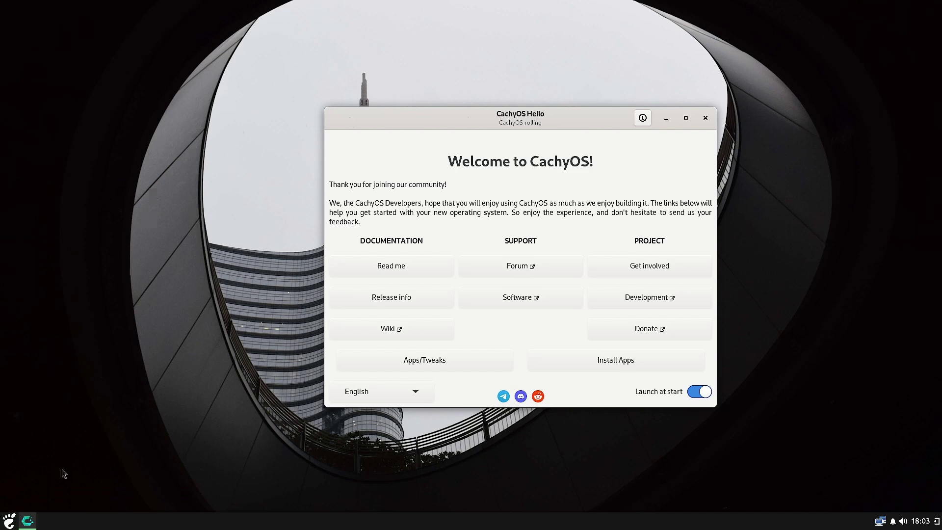
Step: Open WallStreet Control, enable Run WallStreet, Sync to lock-screen and Use random wallpaper, and close it
{"action": "left_click", "coordinate": [9, 521]}
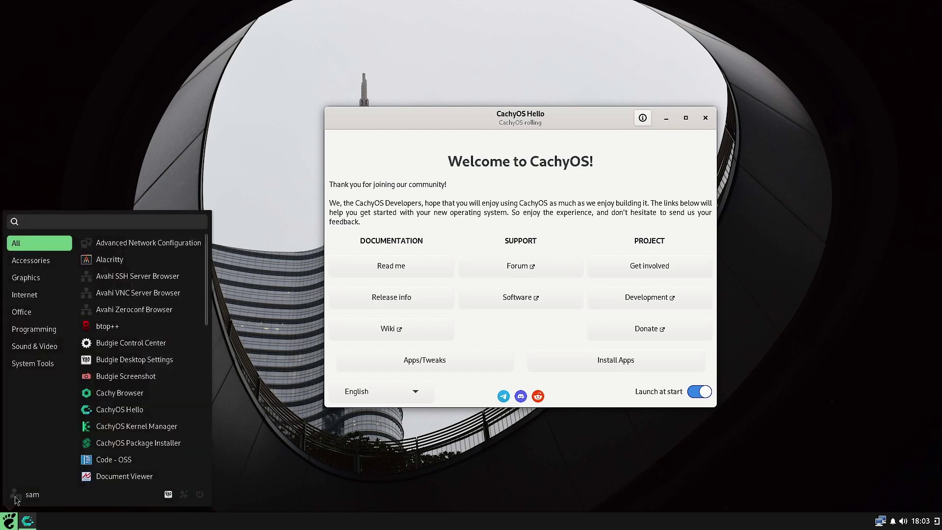
{"action": "scroll", "coordinate": [123, 454], "scroll_direction": "down", "scroll_amount": 5}
{"action": "scroll", "coordinate": [122, 455], "scroll_direction": "down", "scroll_amount": 4}
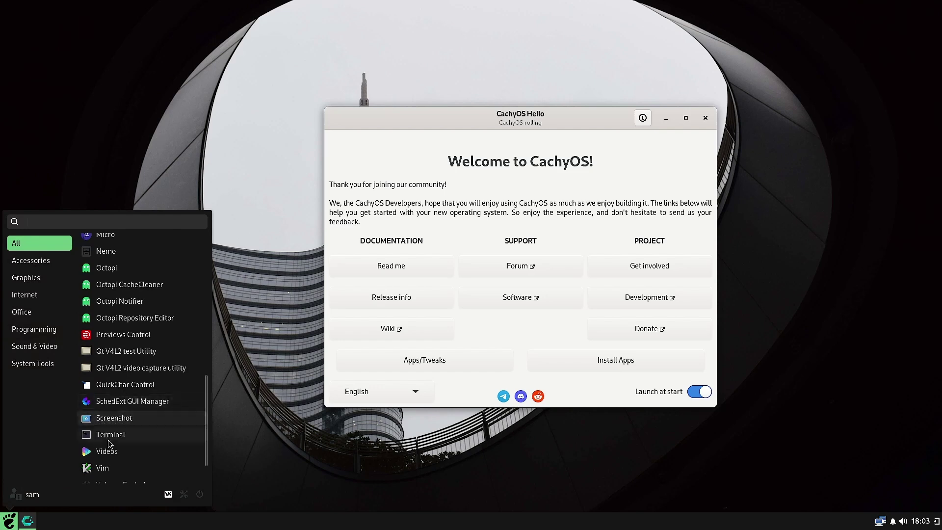
{"action": "scroll", "coordinate": [114, 455], "scroll_direction": "down", "scroll_amount": 1}
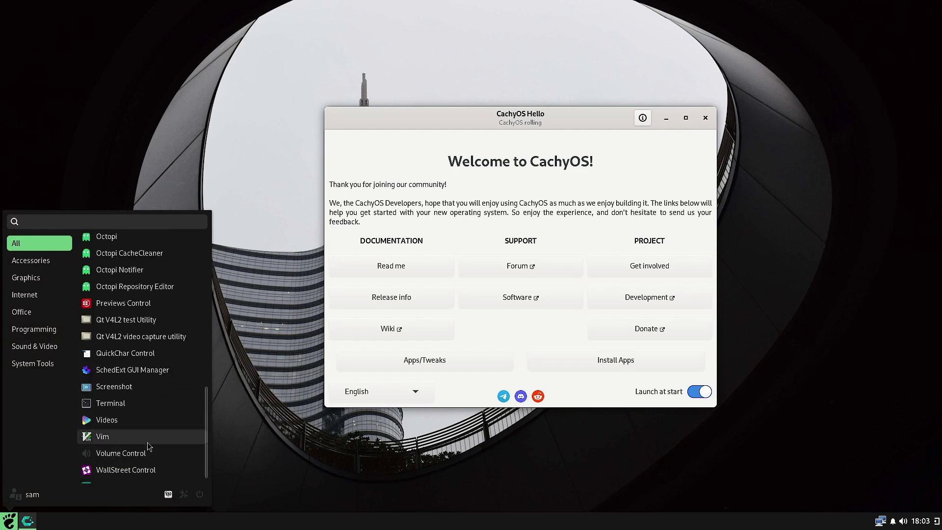
{"action": "left_click", "coordinate": [115, 470]}
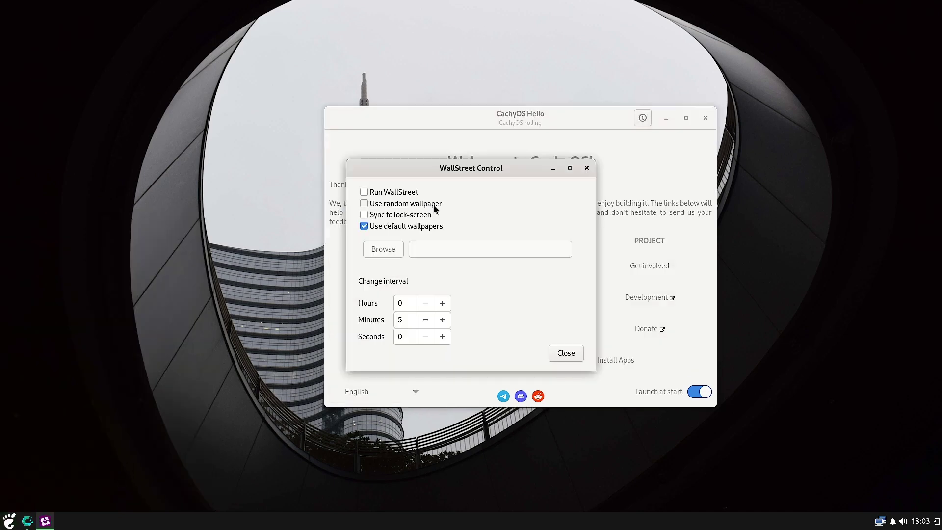
{"action": "left_click", "coordinate": [365, 192]}
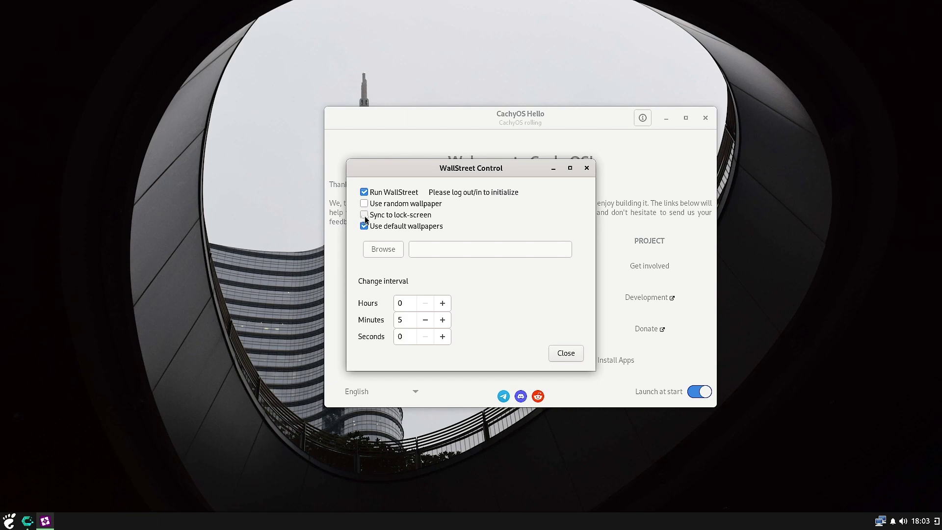
{"action": "left_click", "coordinate": [365, 215]}
{"action": "left_click", "coordinate": [364, 203]}
{"action": "left_click", "coordinate": [567, 354]}
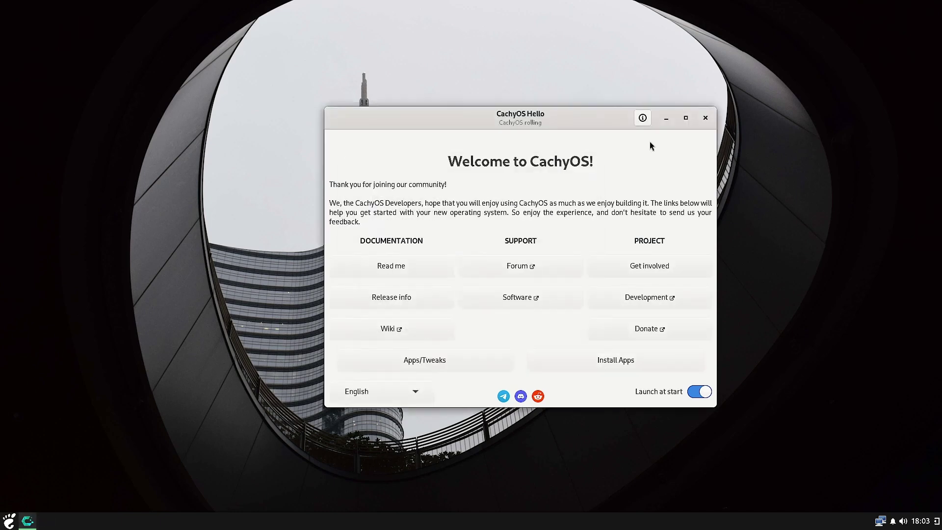
Step: Close the CachyOS Hello window and log out of the current session
{"action": "left_click", "coordinate": [705, 117]}
{"action": "left_click", "coordinate": [6, 523]}
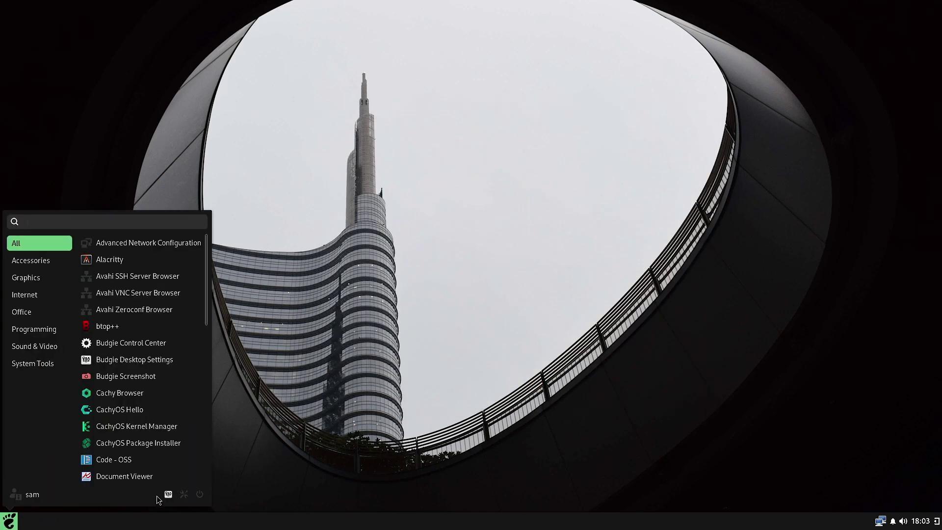
{"action": "left_click", "coordinate": [199, 497]}
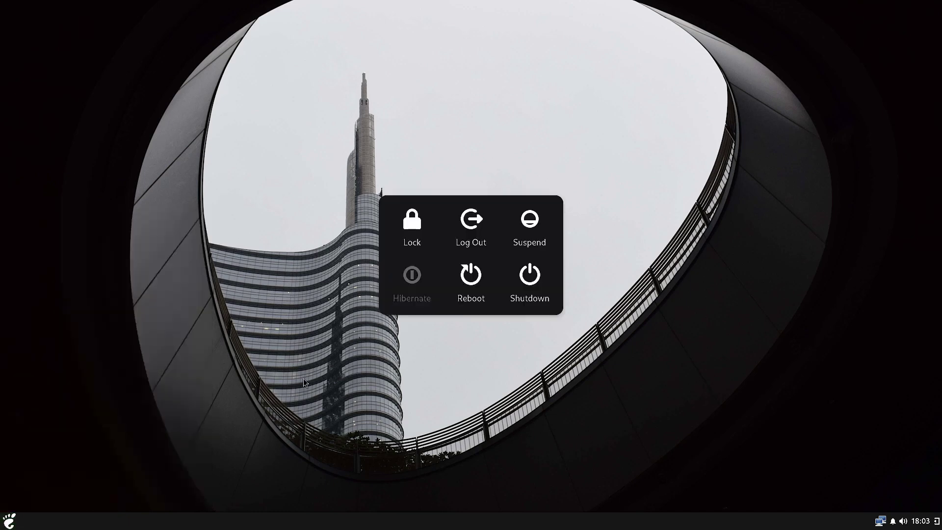
{"action": "left_click", "coordinate": [476, 233]}
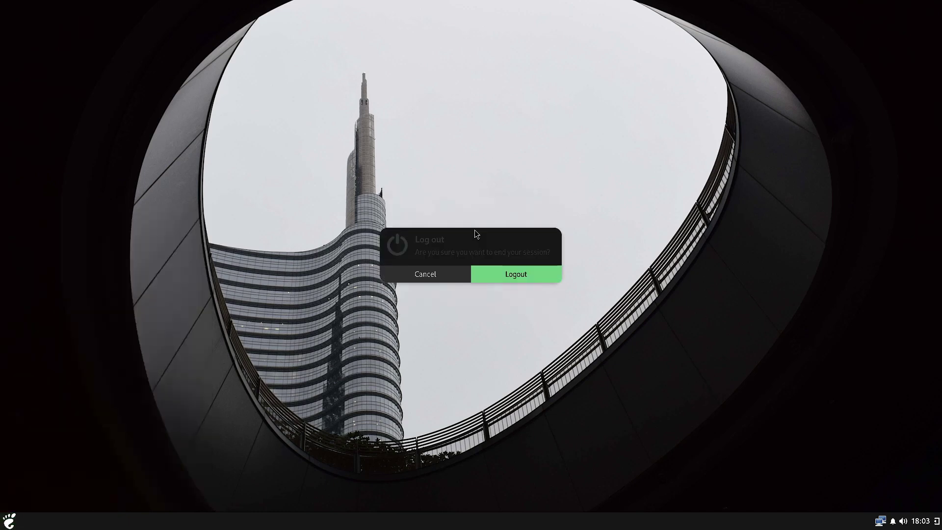
{"action": "left_click", "coordinate": [513, 278]}
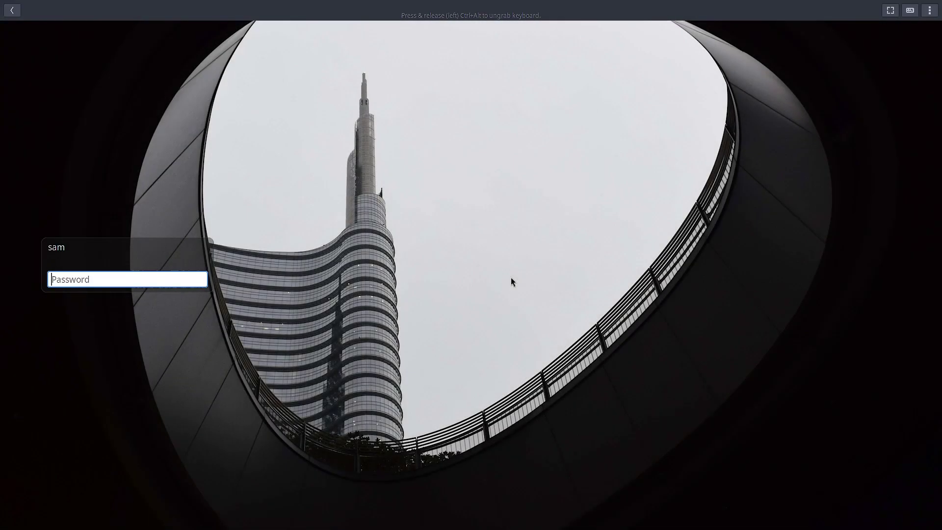
Step: Log back in to the desktop session with the account password
{"action": "type", "text": "•"}
{"action": "key", "text": "Return"}
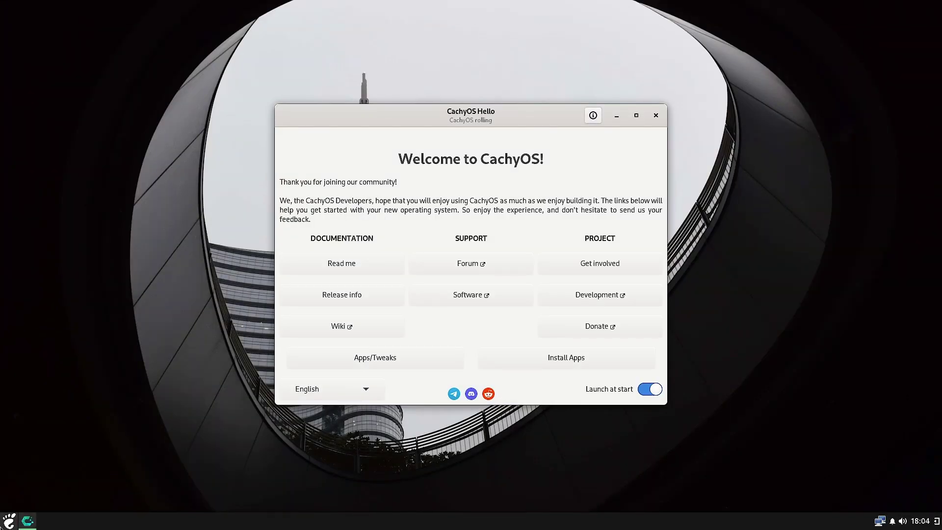
Step: Open WallStreet Control to check its wallpaper settings, then close it and the CachyOS Hello window
{"action": "left_click", "coordinate": [8, 521]}
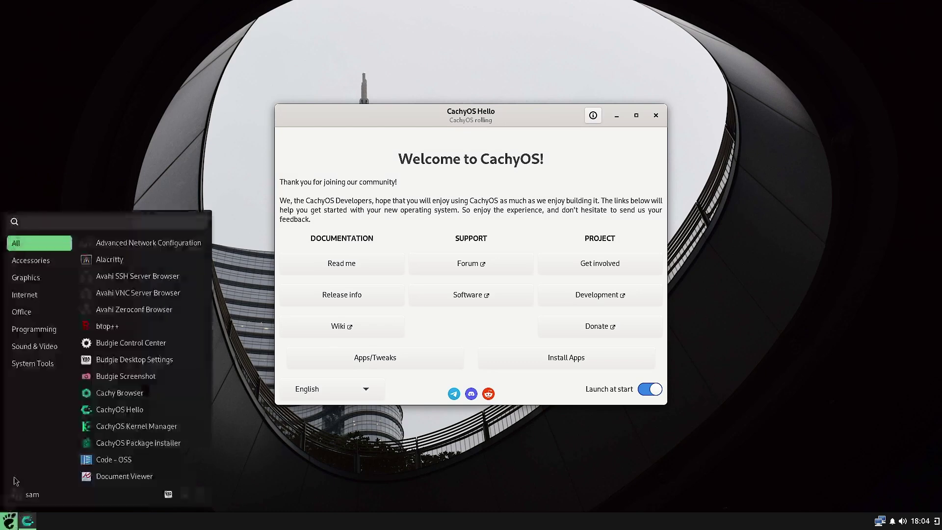
{"action": "scroll", "coordinate": [146, 412], "scroll_direction": "down", "scroll_amount": 10}
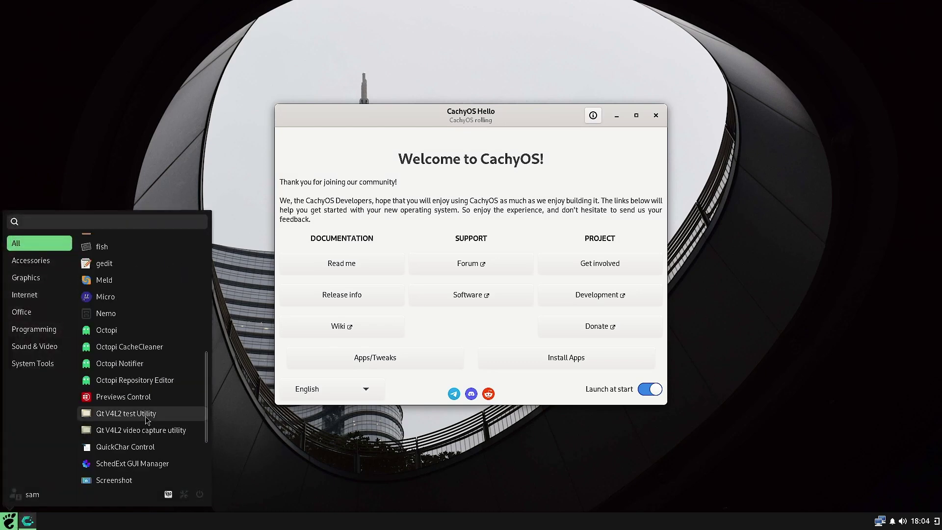
{"action": "scroll", "coordinate": [145, 459], "scroll_direction": "down", "scroll_amount": 1}
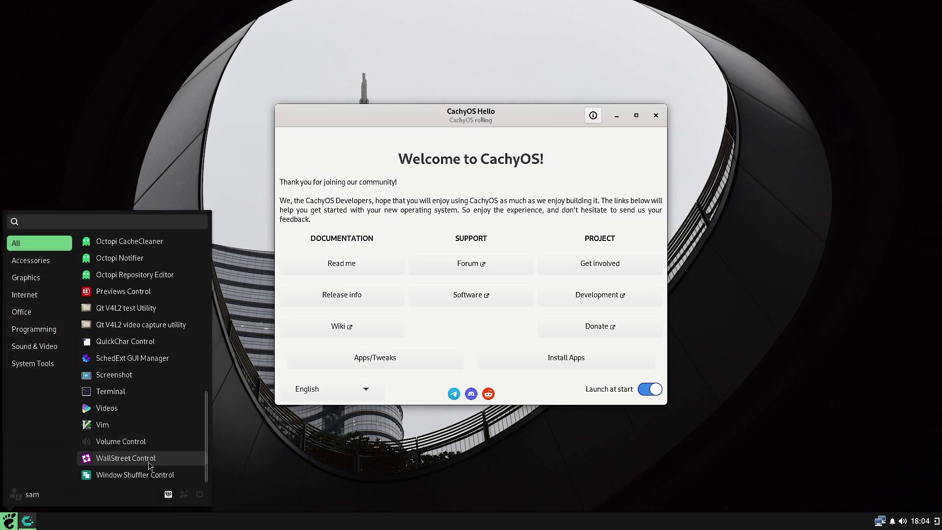
{"action": "left_click", "coordinate": [144, 459]}
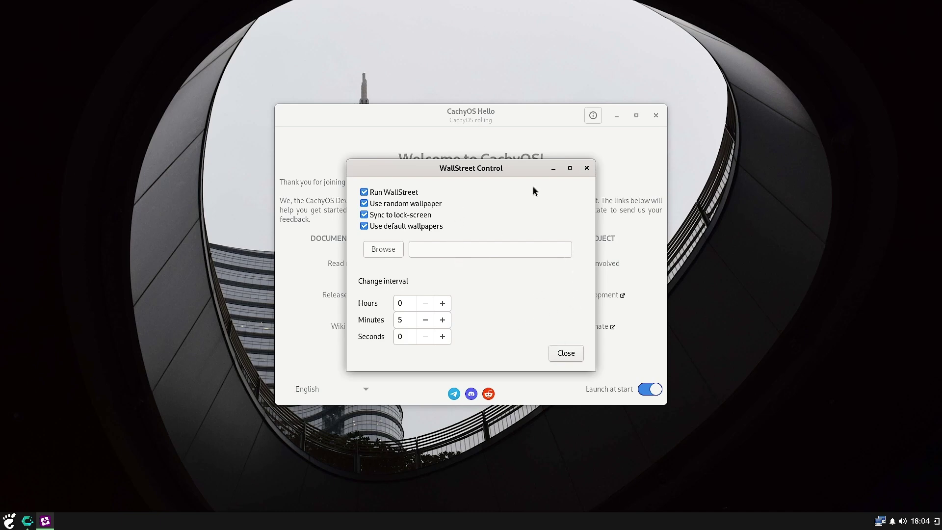
{"action": "left_click", "coordinate": [587, 168]}
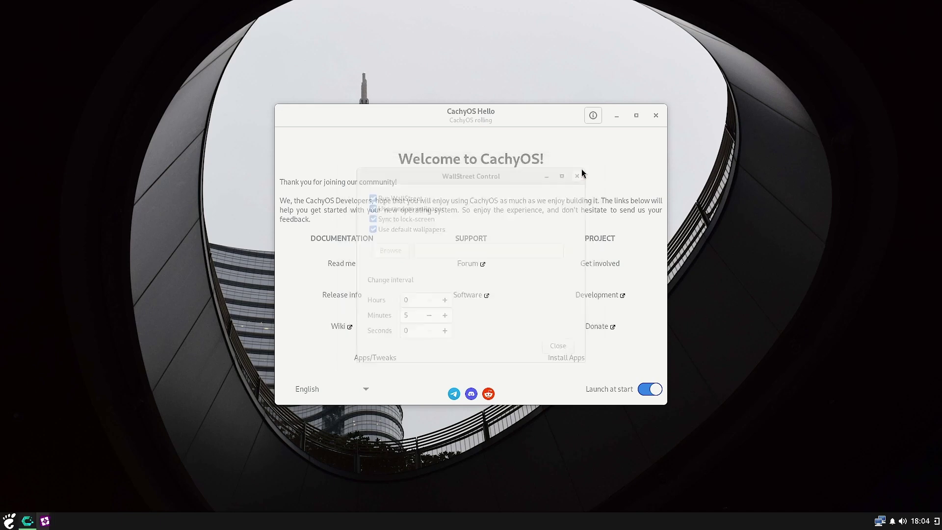
{"action": "left_click", "coordinate": [656, 116]}
Step: Open Window Shuffler Control, review its edge-tiling and quarter and half tiling shortcuts, and move the window nearer the desktop's centre
{"action": "key", "text": "super"}
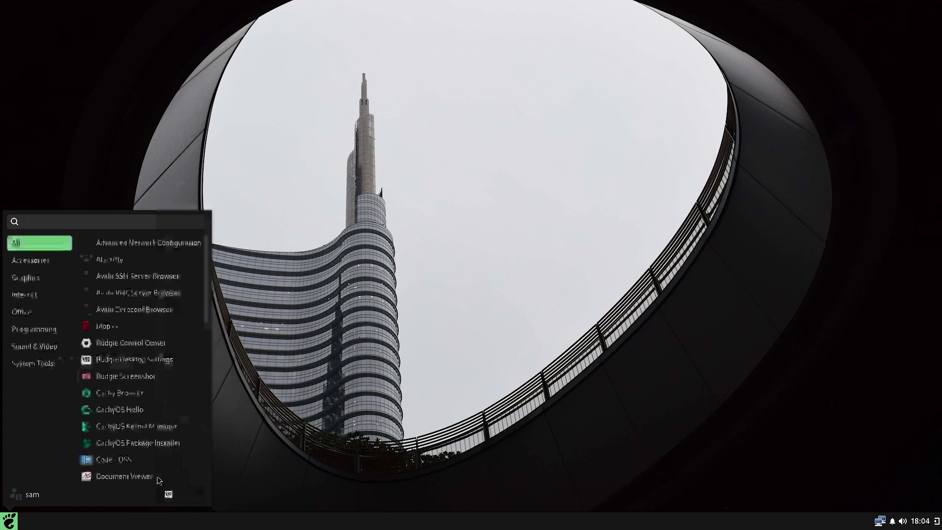
{"action": "scroll", "coordinate": [148, 461], "scroll_direction": "down", "scroll_amount": 12}
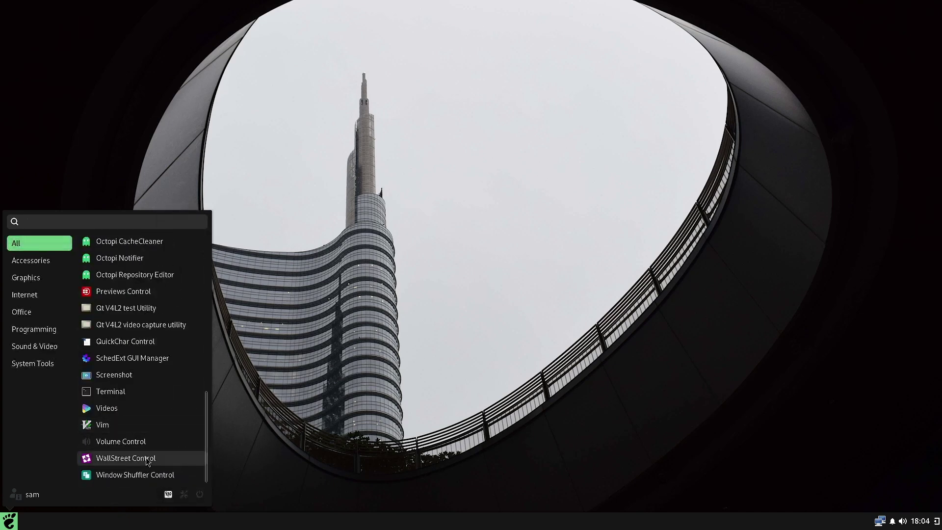
{"action": "left_click", "coordinate": [118, 480]}
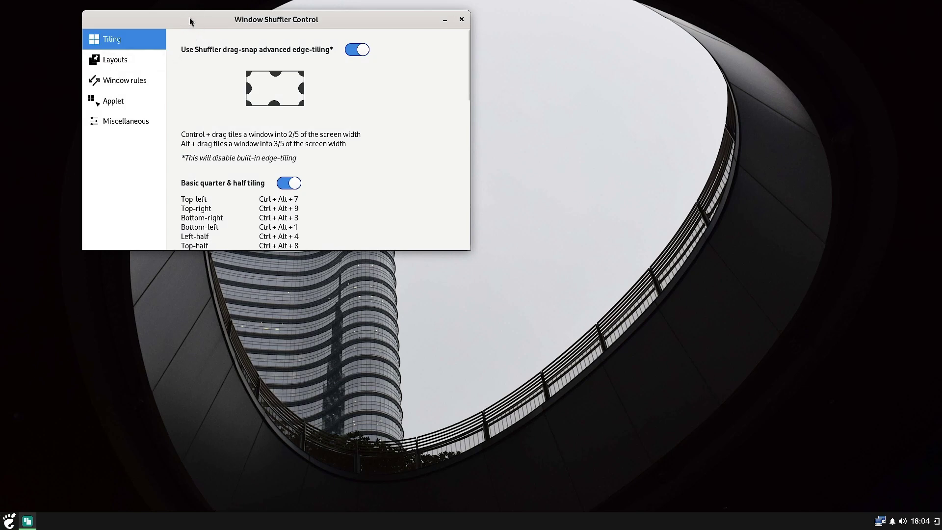
{"action": "left_click_drag", "start_coordinate": [191, 22], "coordinate": [398, 83]}
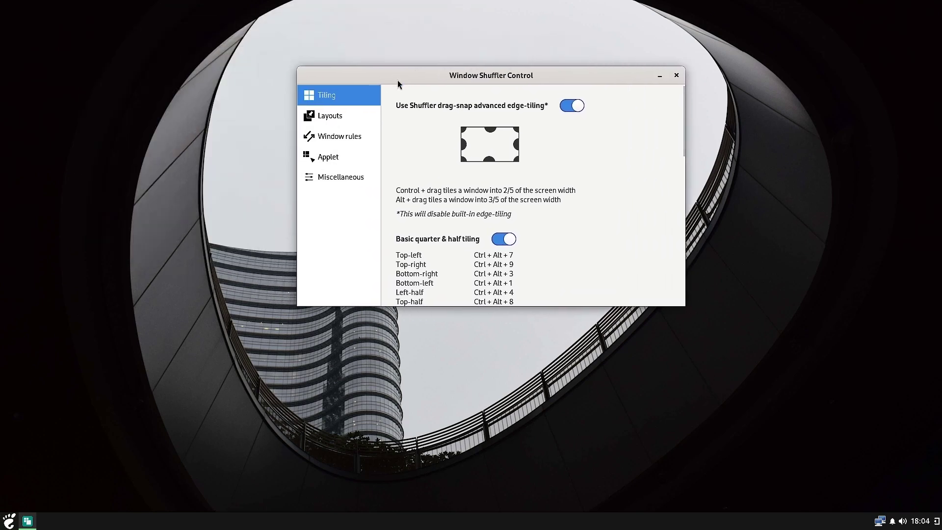
{"action": "scroll", "coordinate": [590, 227], "scroll_direction": "down", "scroll_amount": 2}
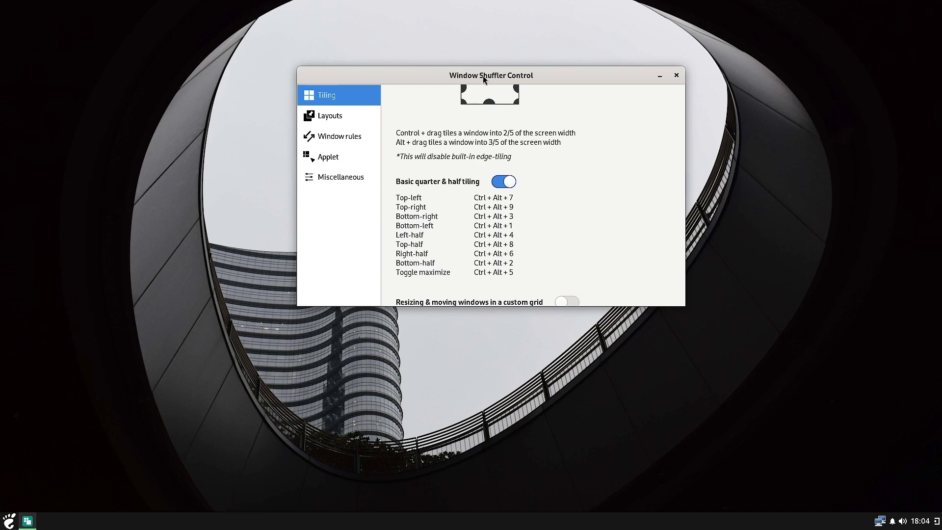
{"action": "left_click_drag", "start_coordinate": [515, 81], "coordinate": [643, 165]}
Step: Enable Layouts in Window Shuffler Control and look at the new layout setup without creating a layout
{"action": "left_click", "coordinate": [467, 205]}
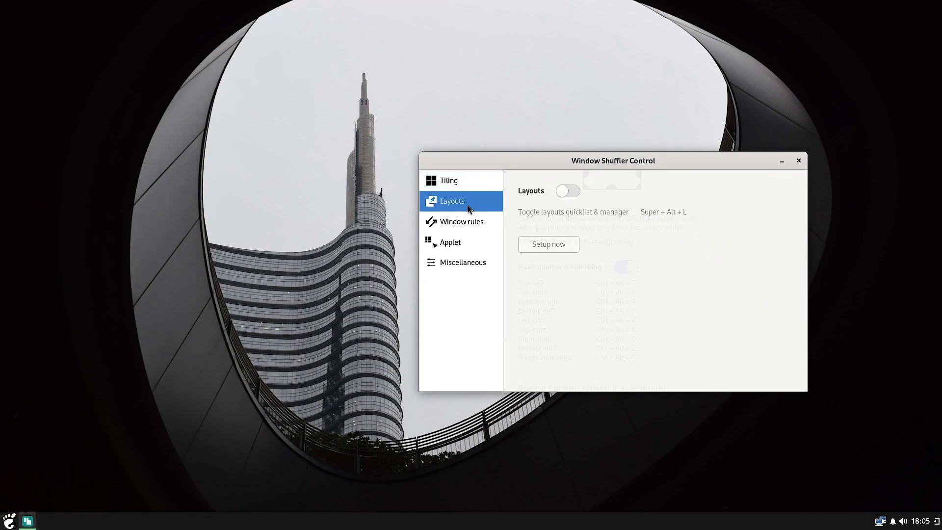
{"action": "left_click", "coordinate": [573, 191]}
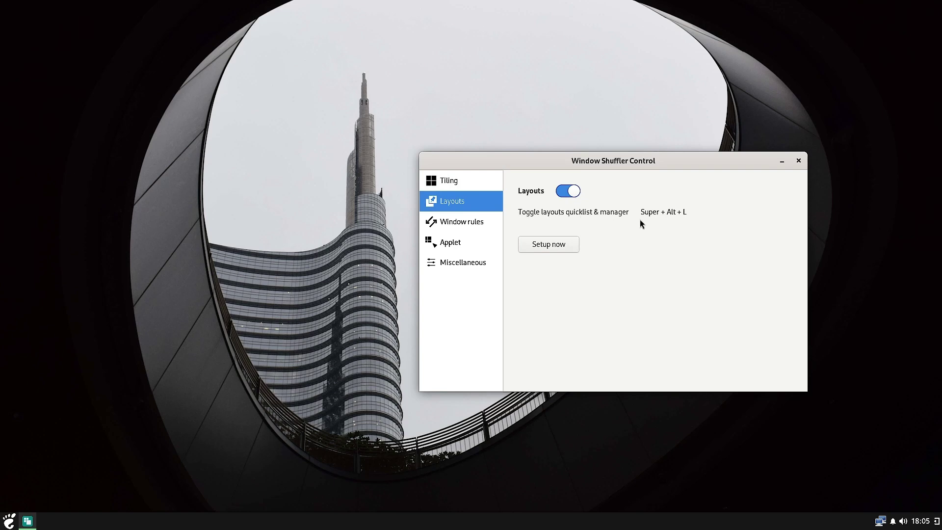
{"action": "left_click", "coordinate": [539, 249]}
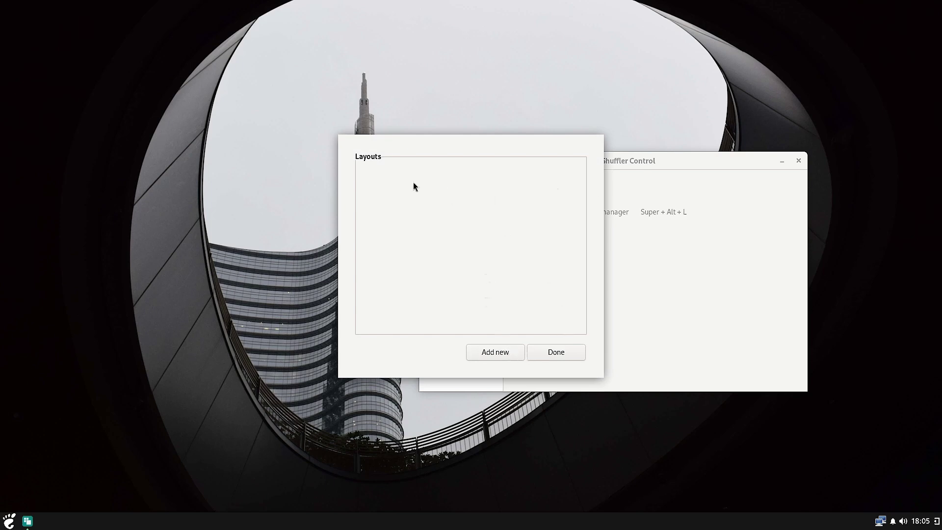
{"action": "left_click", "coordinate": [496, 351]}
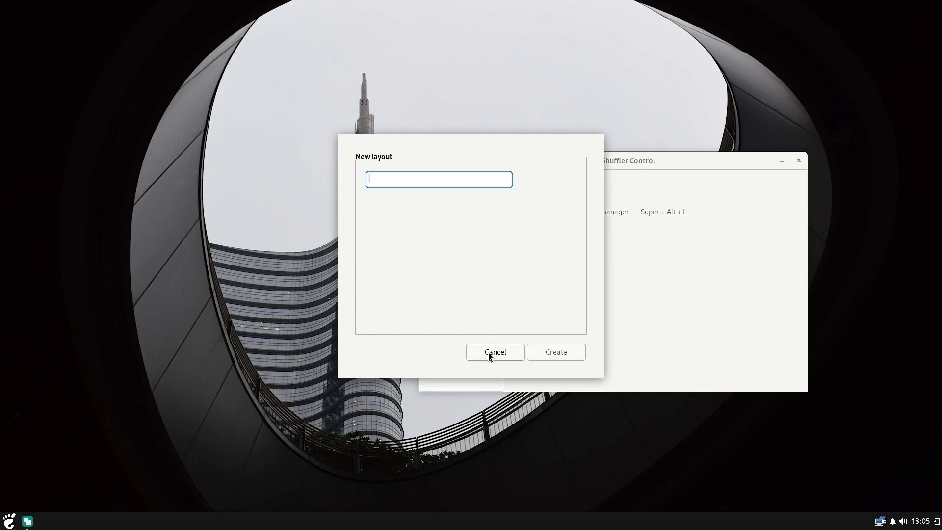
{"action": "left_click", "coordinate": [488, 352]}
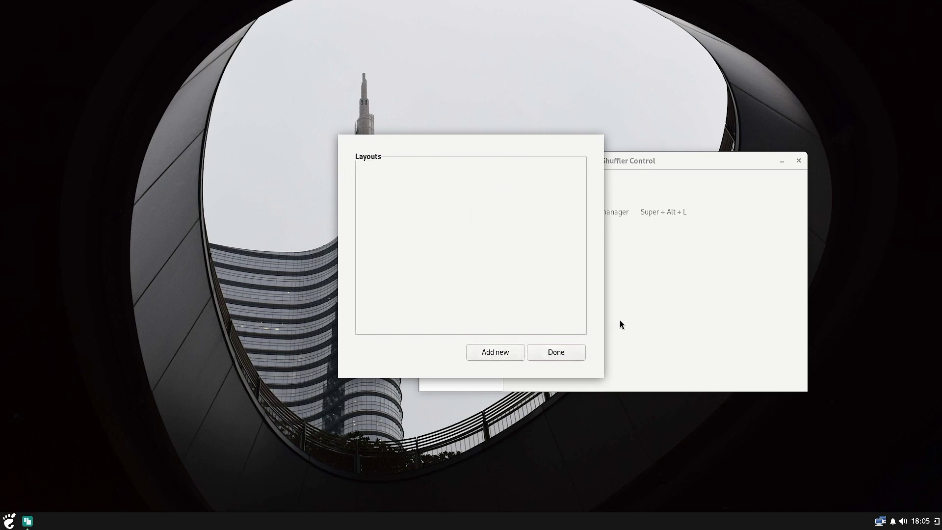
{"action": "left_click", "coordinate": [568, 355]}
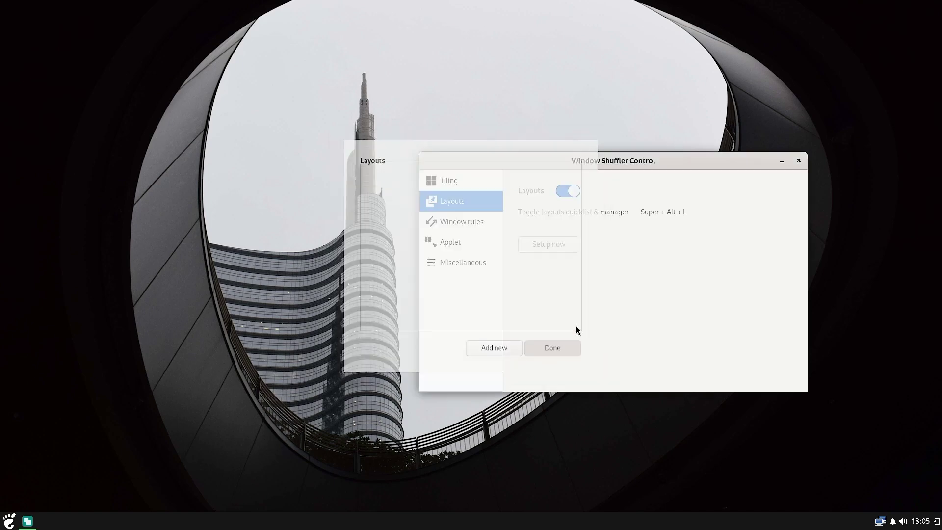
Step: Review the Window rules, Applet and Miscellaneous settings of Window Shuffler Control
{"action": "left_click", "coordinate": [475, 226]}
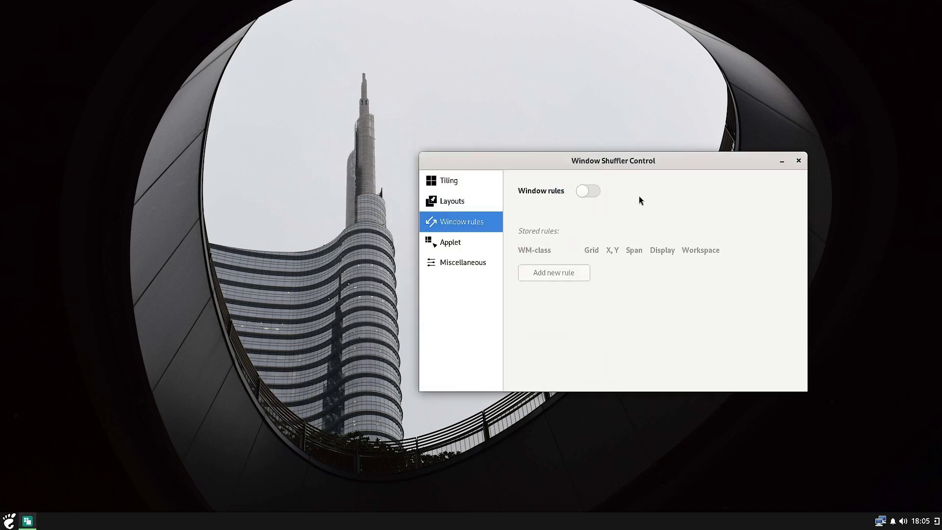
{"action": "left_click", "coordinate": [452, 244]}
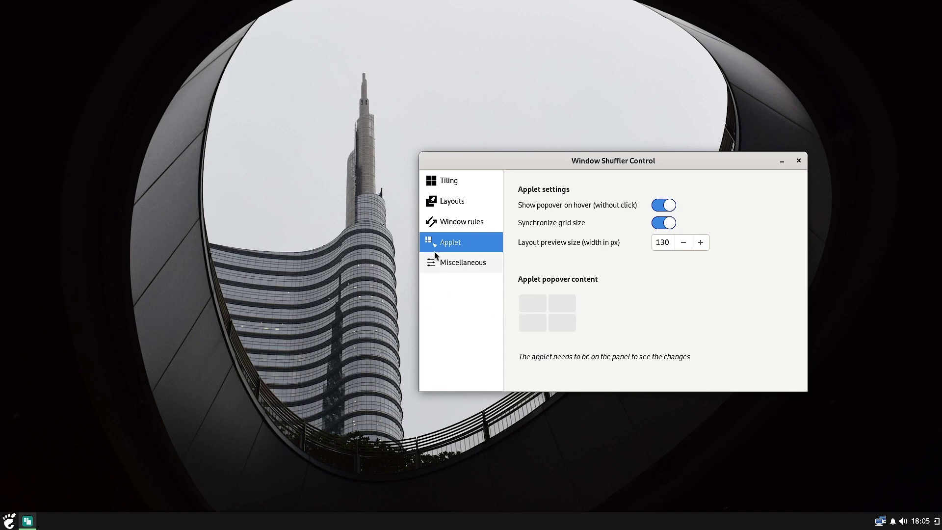
{"action": "left_click", "coordinate": [456, 263]}
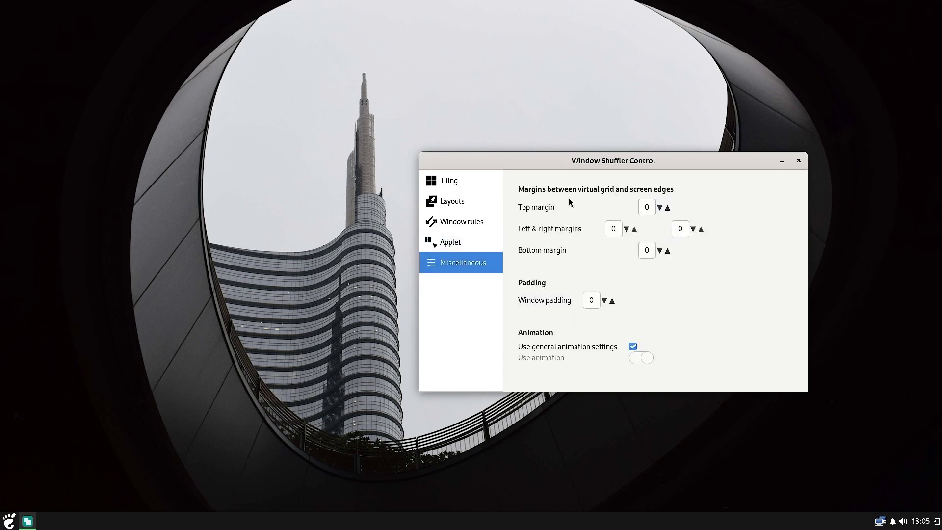
Step: Enable resizing and moving windows in a custom grid with the Swap windows and Enable GUI grid options, then close Window Shuffler Control
{"action": "left_click", "coordinate": [448, 181]}
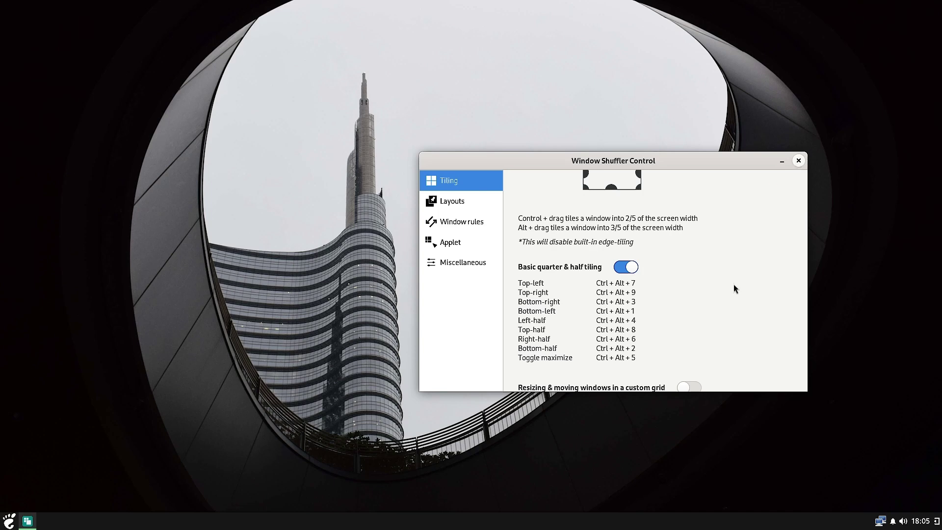
{"action": "scroll", "coordinate": [710, 323], "scroll_direction": "down", "scroll_amount": 3}
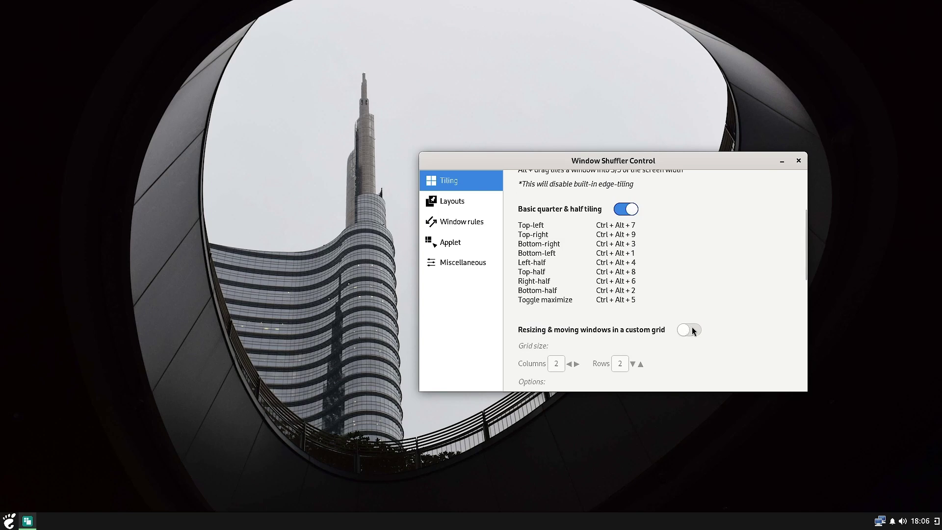
{"action": "left_click", "coordinate": [692, 329]}
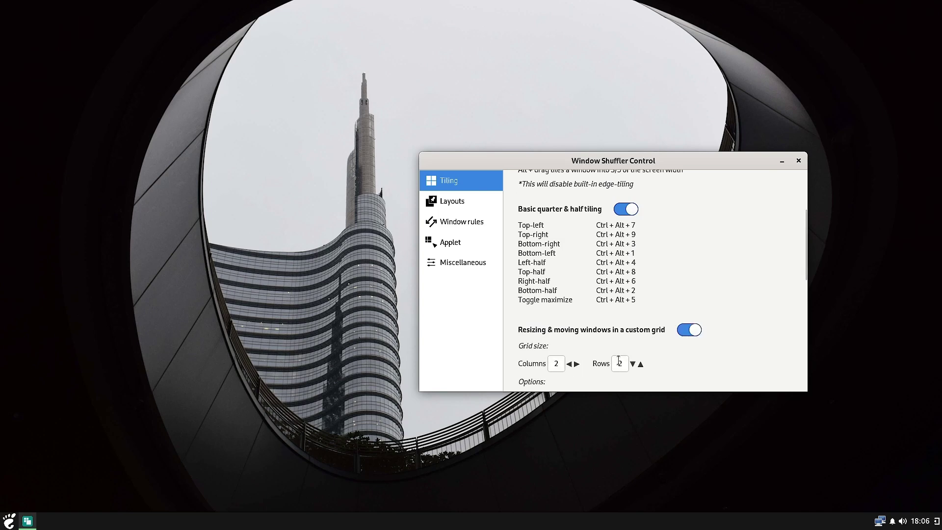
{"action": "scroll", "coordinate": [564, 378], "scroll_direction": "down", "scroll_amount": 5}
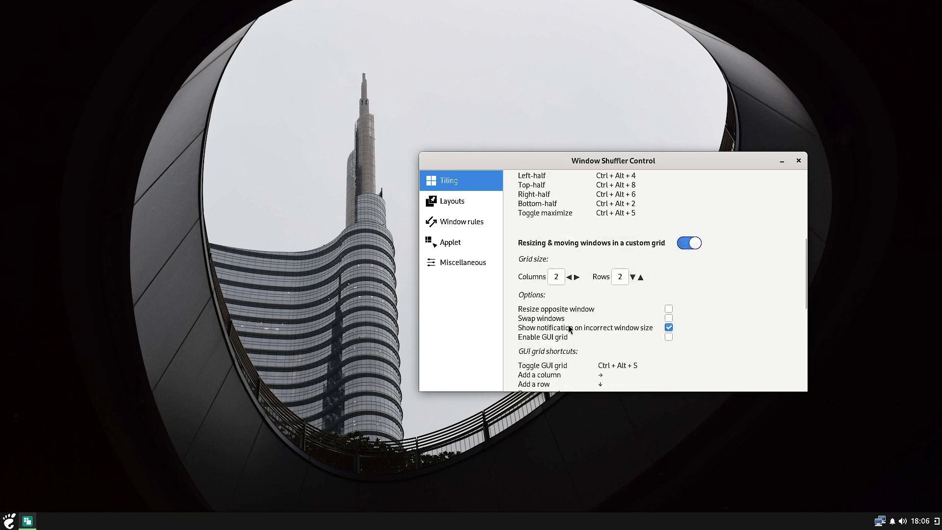
{"action": "left_click", "coordinate": [669, 318]}
{"action": "left_click", "coordinate": [669, 337]}
{"action": "scroll", "coordinate": [738, 337], "scroll_direction": "down", "scroll_amount": 10}
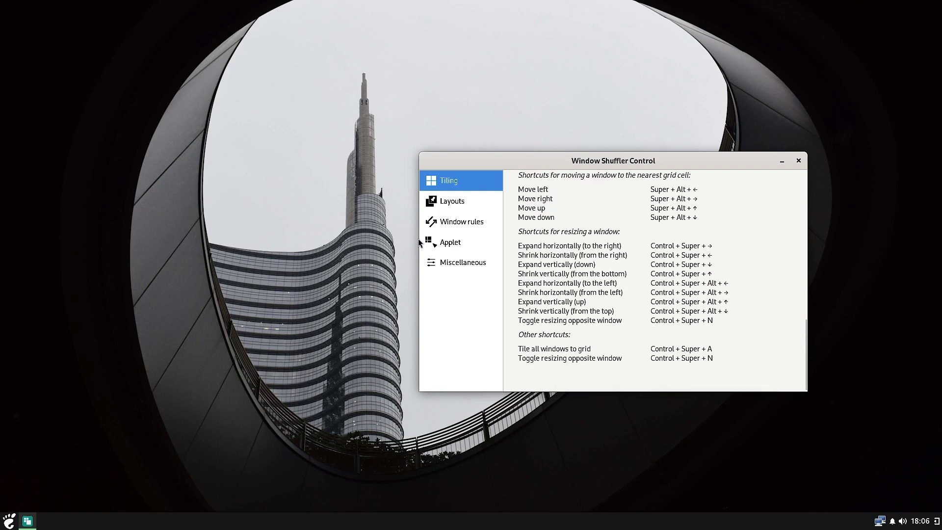
{"action": "left_click", "coordinate": [800, 163]}
Step: Launch Terminal from the list of installed applications
{"action": "left_click", "coordinate": [10, 523]}
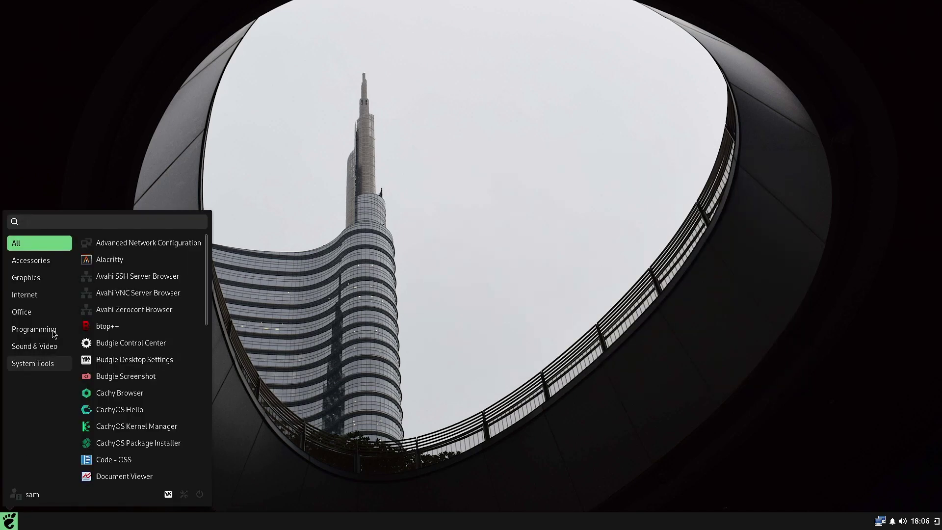
{"action": "scroll", "coordinate": [134, 409], "scroll_direction": "down", "scroll_amount": 10}
{"action": "scroll", "coordinate": [134, 409], "scroll_direction": "down", "scroll_amount": 3}
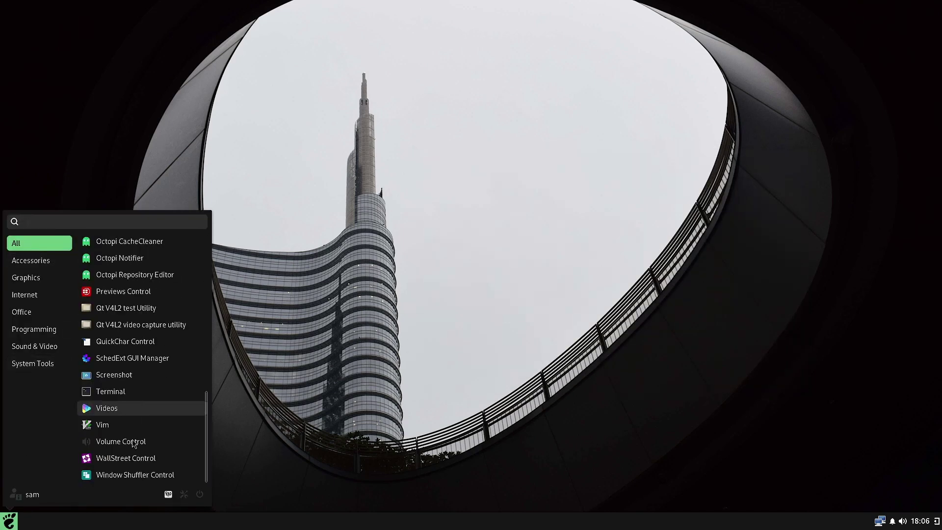
{"action": "left_click", "coordinate": [121, 392]}
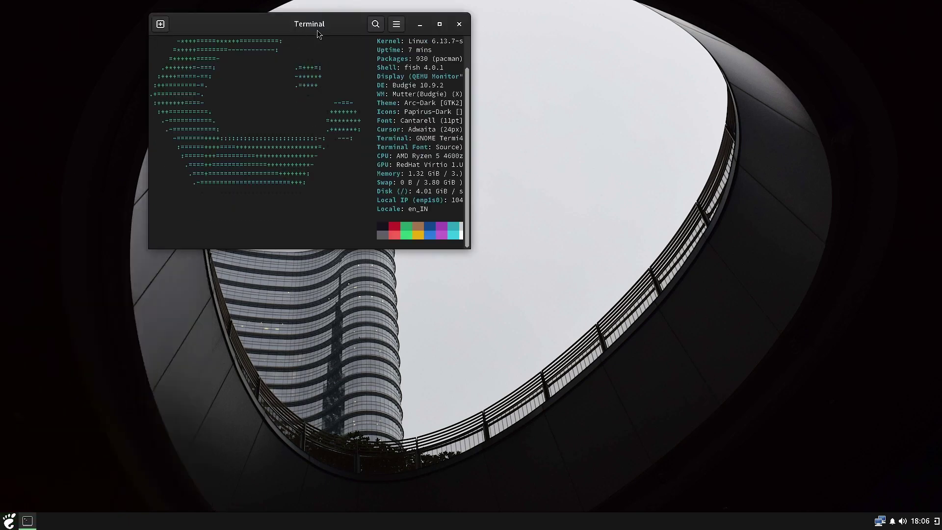
Step: View the Terminal's About information, then enlarge its window to read the full system summary before closing it
{"action": "left_click", "coordinate": [397, 24]}
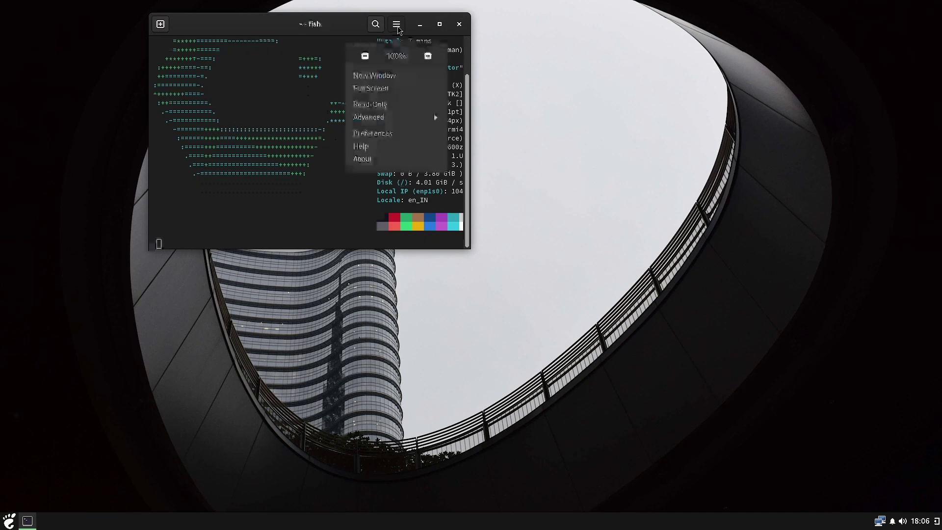
{"action": "left_click", "coordinate": [365, 159]}
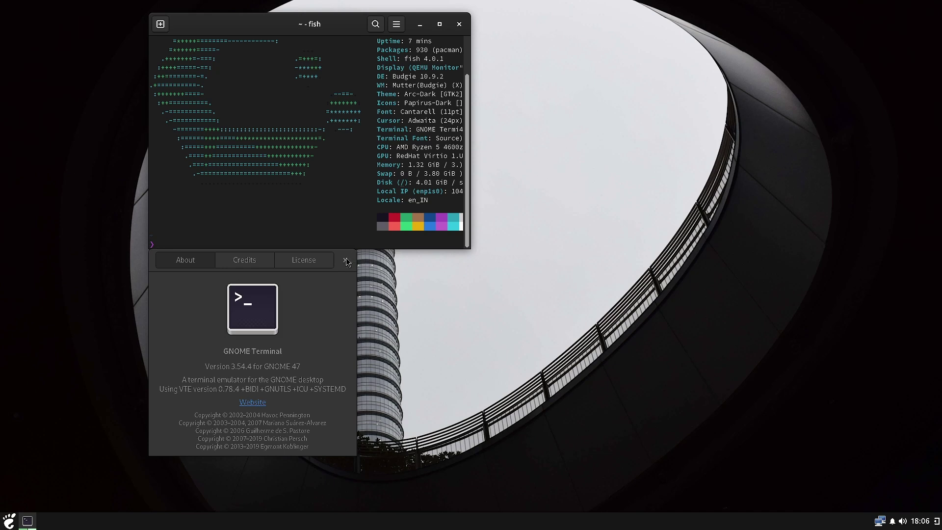
{"action": "left_click", "coordinate": [346, 262]}
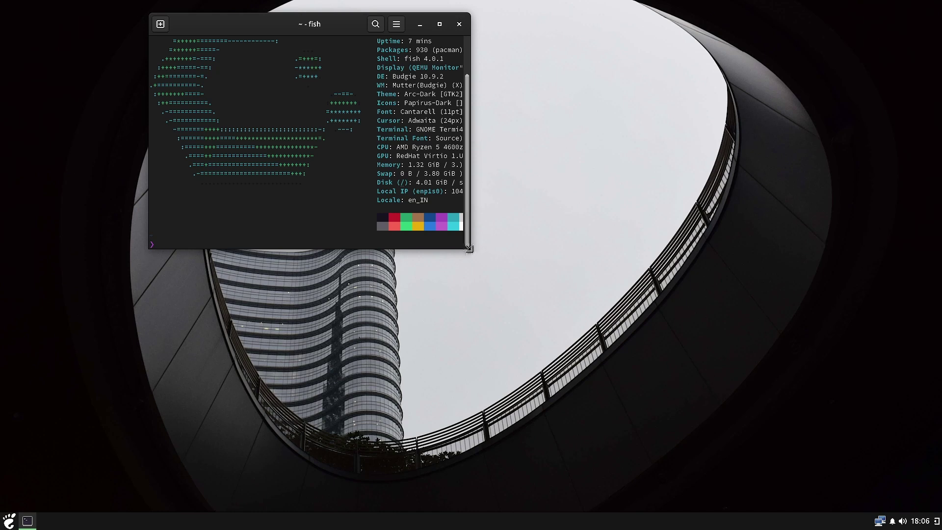
{"action": "left_click_drag", "start_coordinate": [469, 248], "coordinate": [634, 339]}
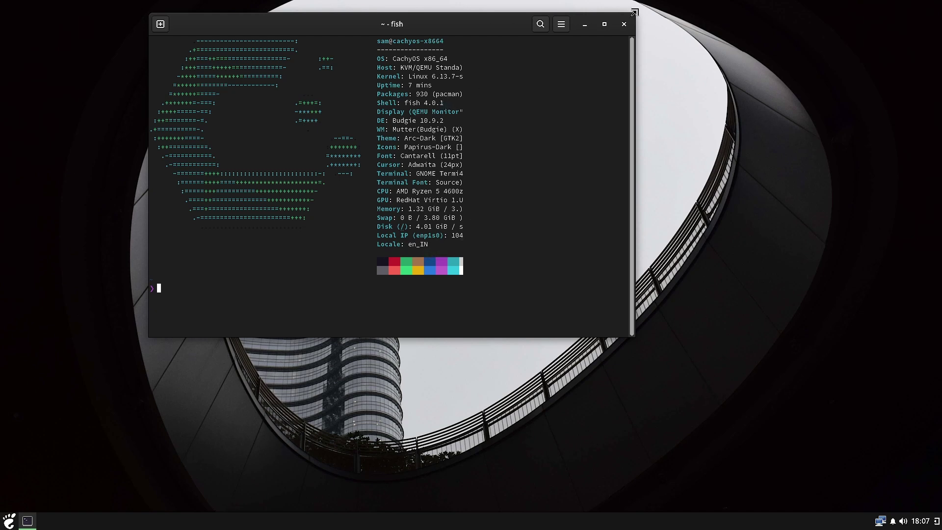
{"action": "left_click", "coordinate": [624, 24]}
Step: Browse the full list of installed applications, then launch the Nemo file manager from the Accessories category
{"action": "key", "text": "super"}
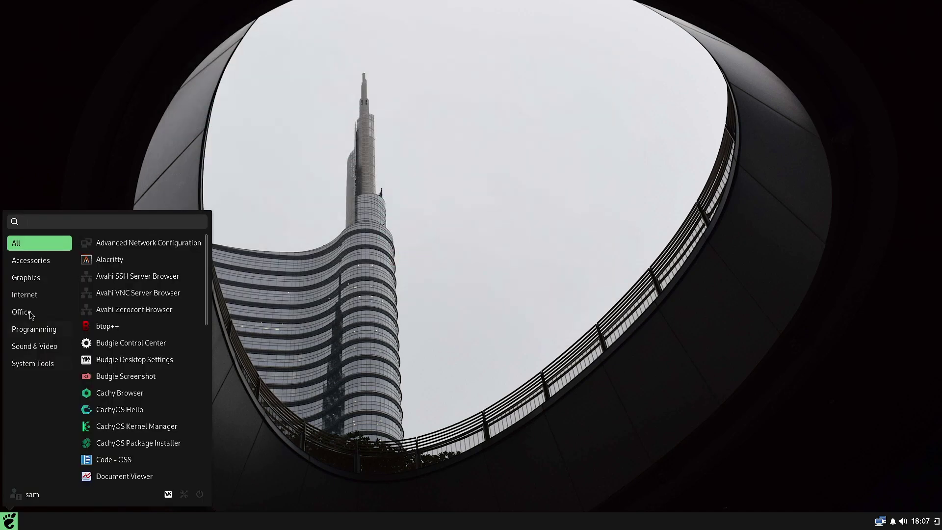
{"action": "scroll", "coordinate": [164, 369], "scroll_direction": "down", "scroll_amount": 3}
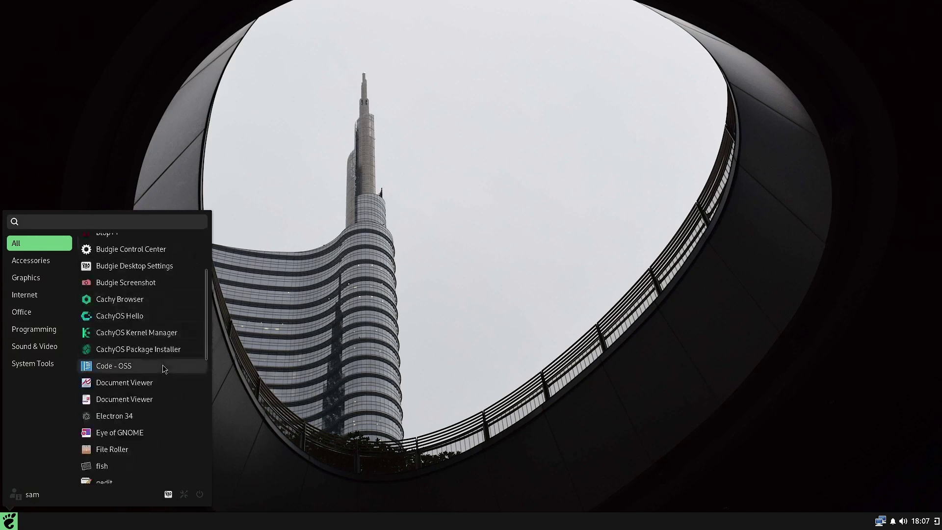
{"action": "scroll", "coordinate": [164, 361], "scroll_direction": "down", "scroll_amount": 10}
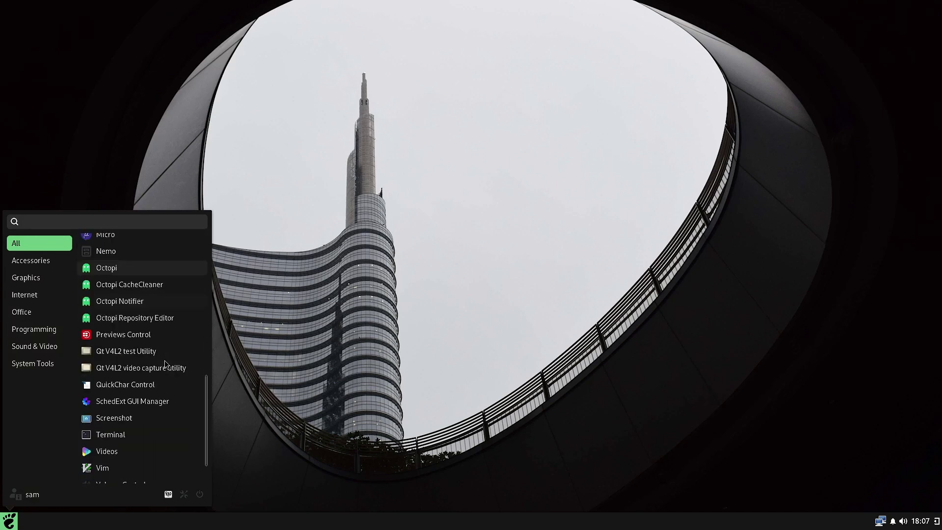
{"action": "scroll", "coordinate": [164, 361], "scroll_direction": "up", "scroll_amount": 13}
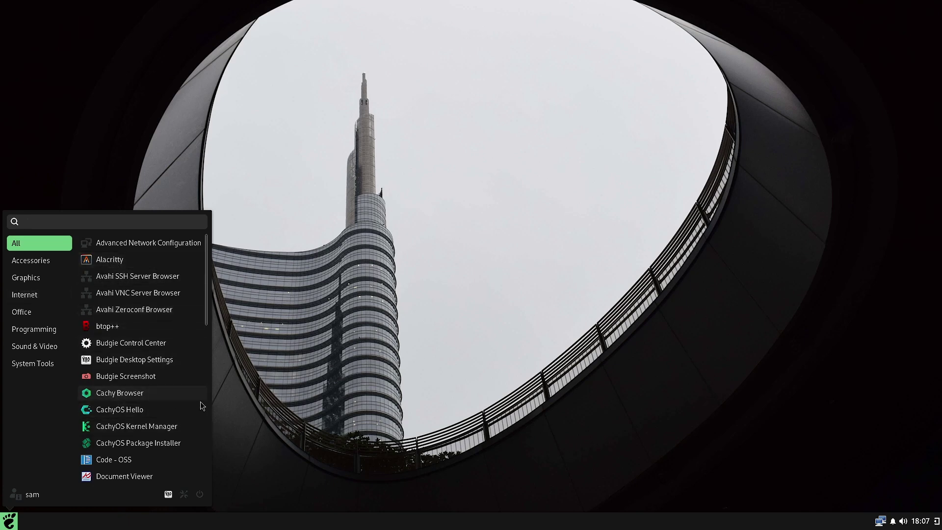
{"action": "left_click", "coordinate": [40, 260]}
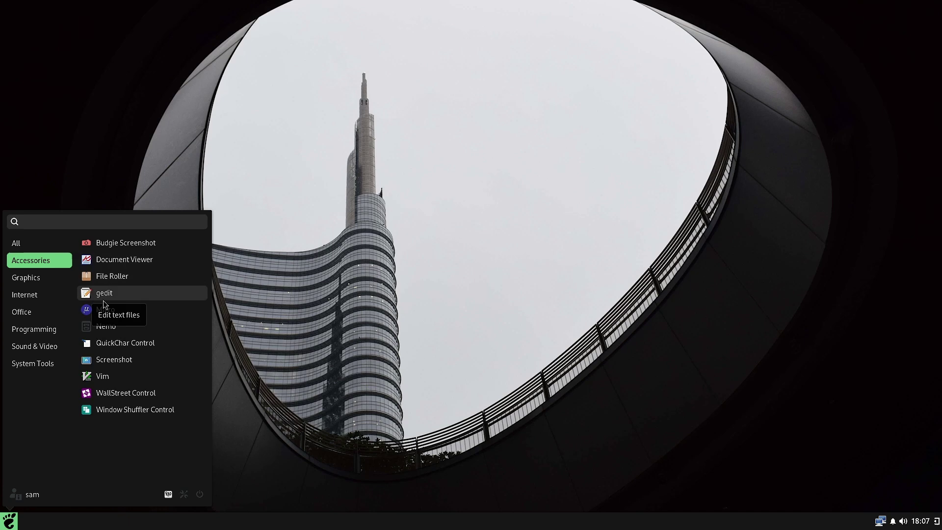
{"action": "left_click", "coordinate": [130, 331]}
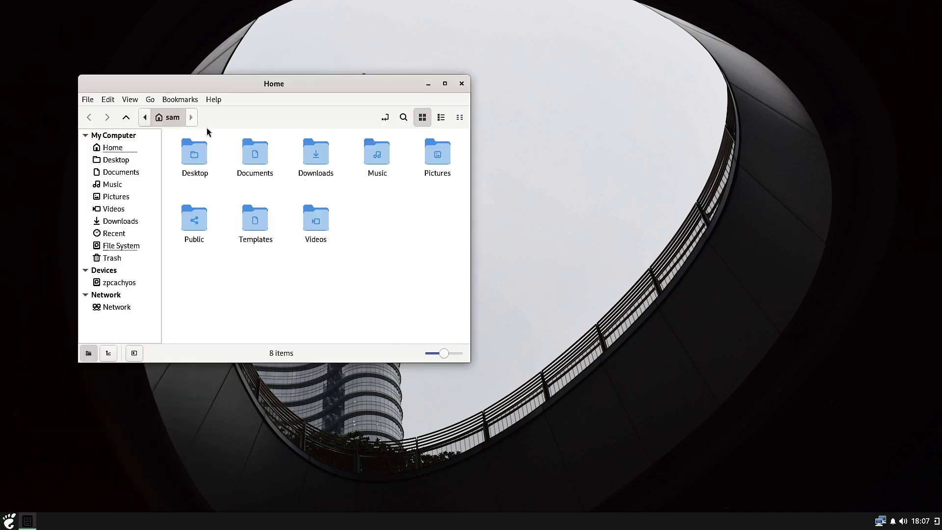
Step: View the file manager's About information, then close the dialog
{"action": "left_click", "coordinate": [213, 100]}
{"action": "left_click", "coordinate": [229, 140]}
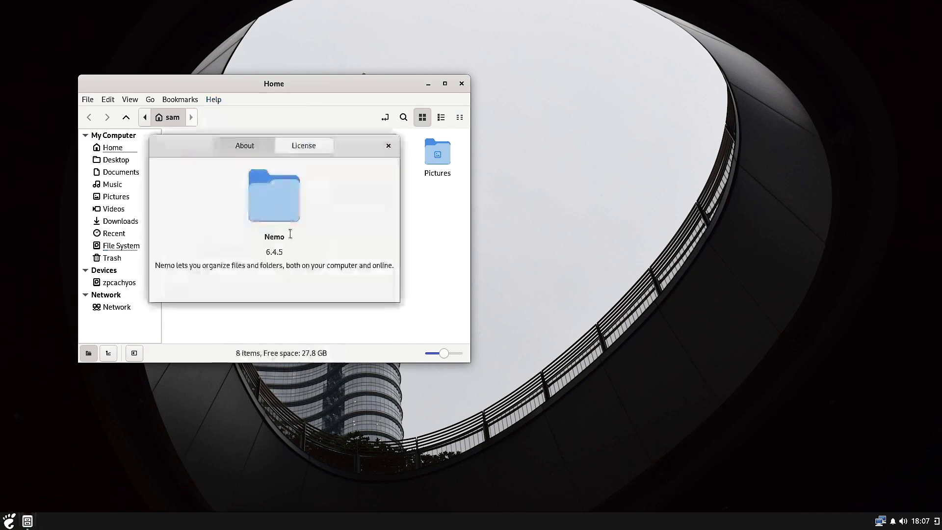
{"action": "left_click", "coordinate": [388, 146]}
Step: Examine the applications in the Accessories, Graphics, Internet, Office, Programming, Sound & Video and System Tools categories
{"action": "left_click", "coordinate": [9, 521]}
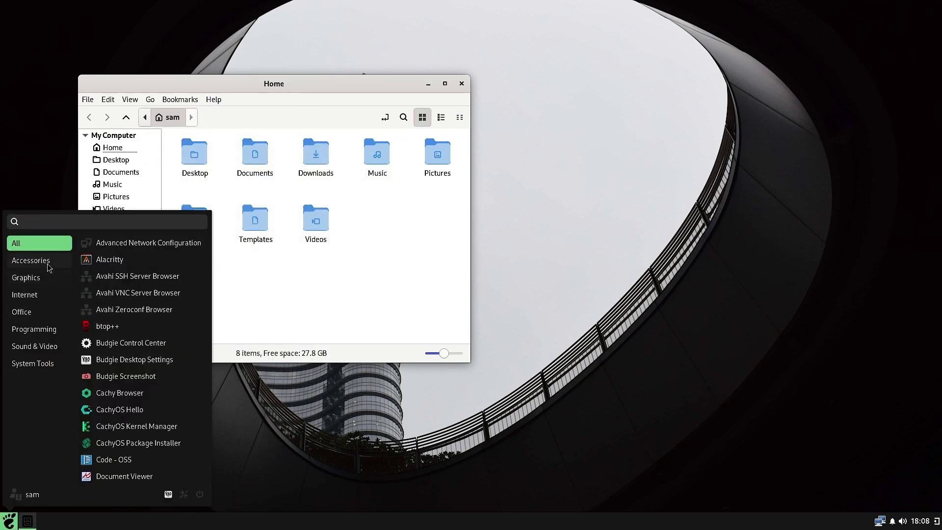
{"action": "left_click", "coordinate": [44, 261]}
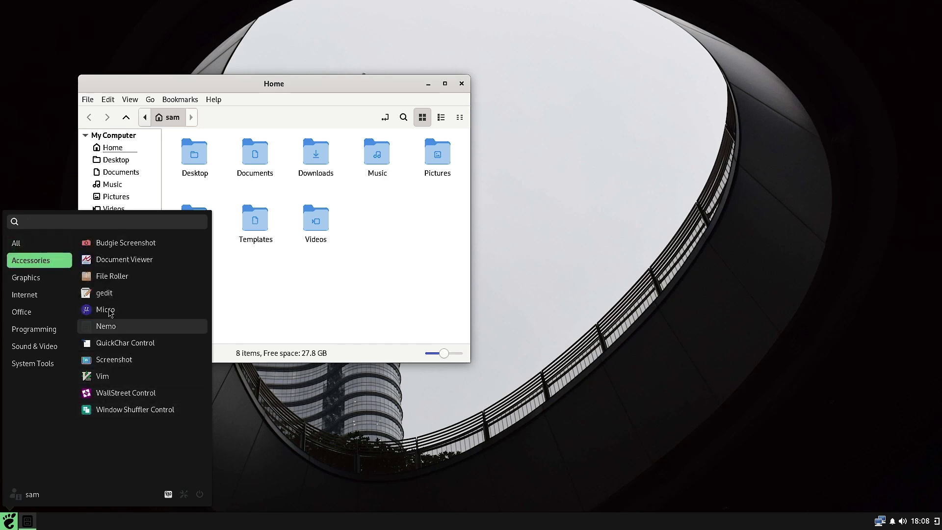
{"action": "left_click", "coordinate": [36, 278]}
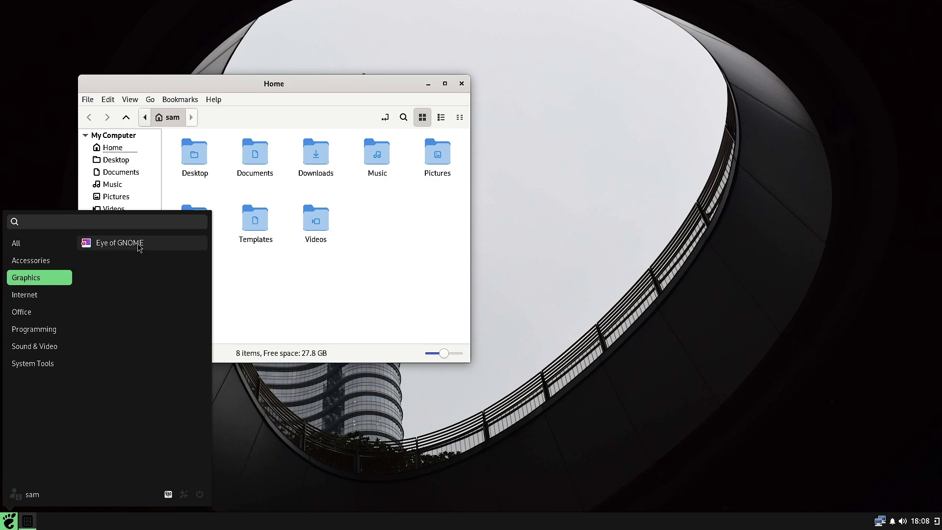
{"action": "left_click", "coordinate": [26, 297]}
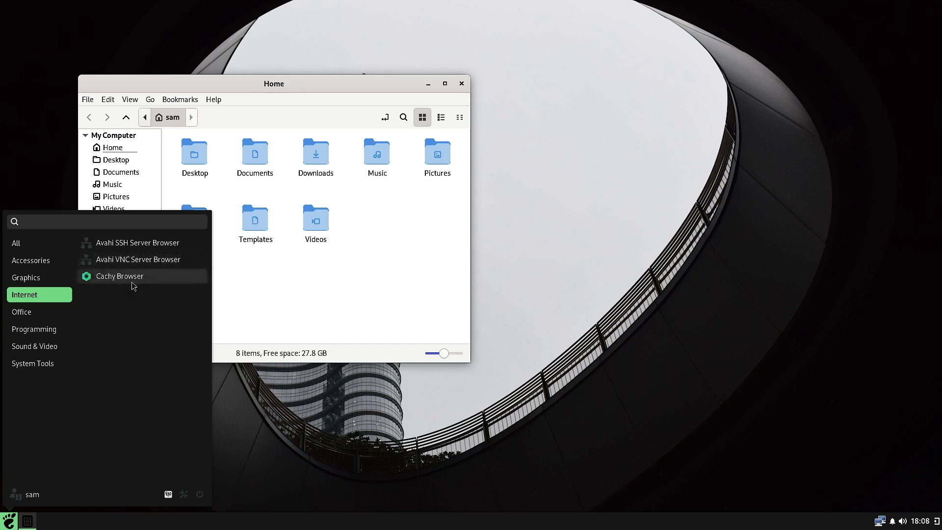
{"action": "left_click", "coordinate": [31, 315]}
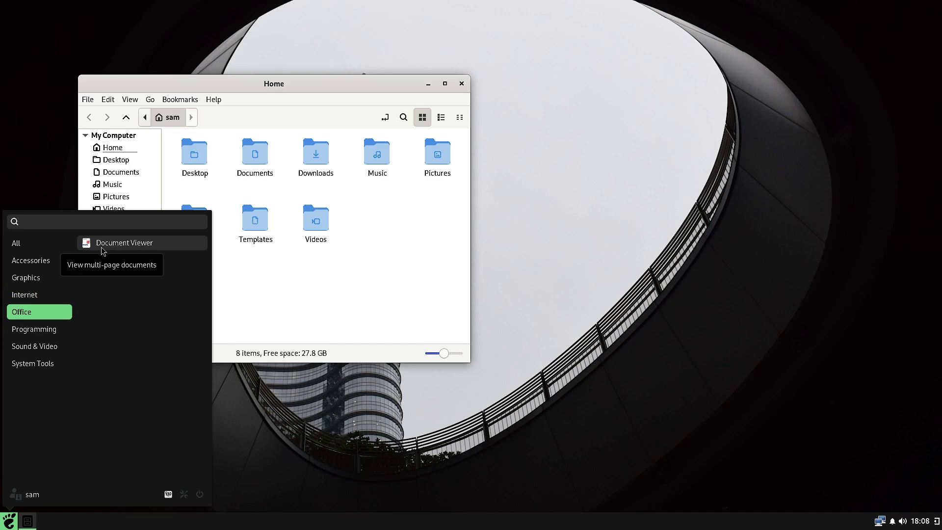
{"action": "left_click", "coordinate": [52, 332]}
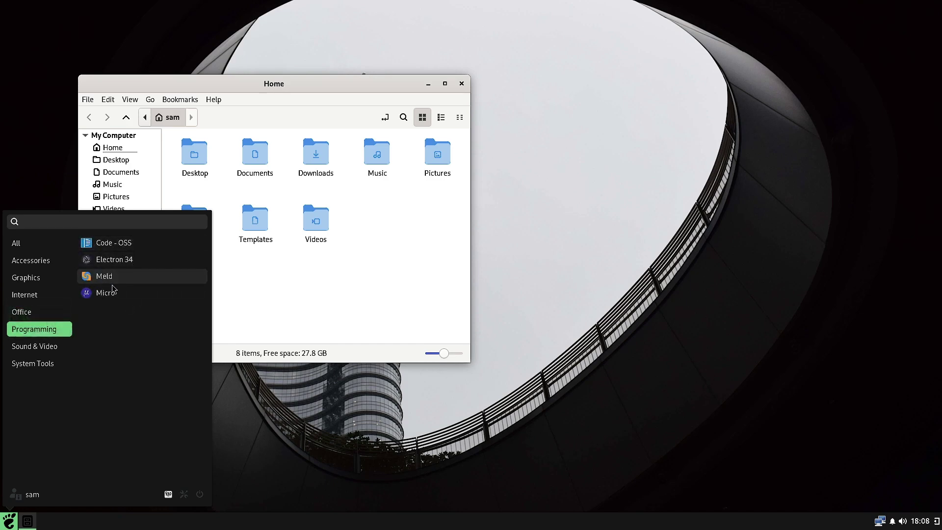
{"action": "left_click", "coordinate": [36, 350]}
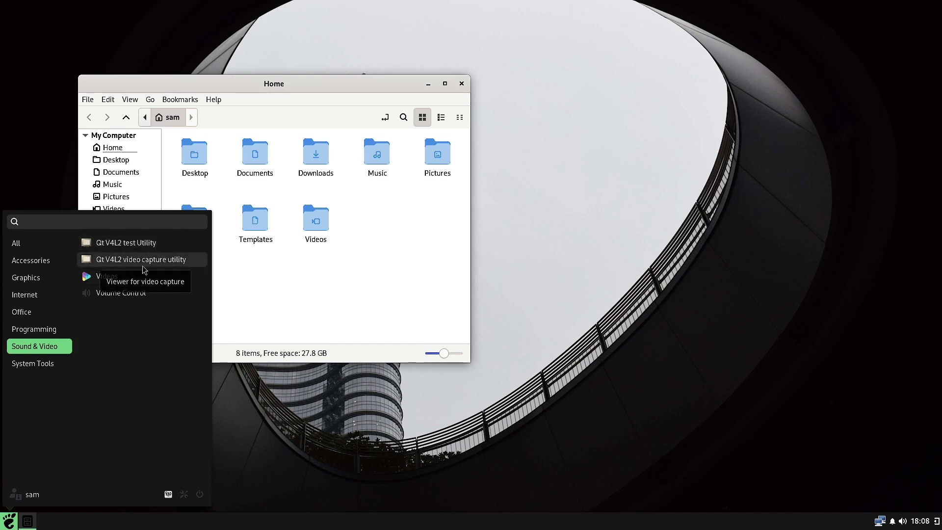
{"action": "left_click", "coordinate": [52, 365]}
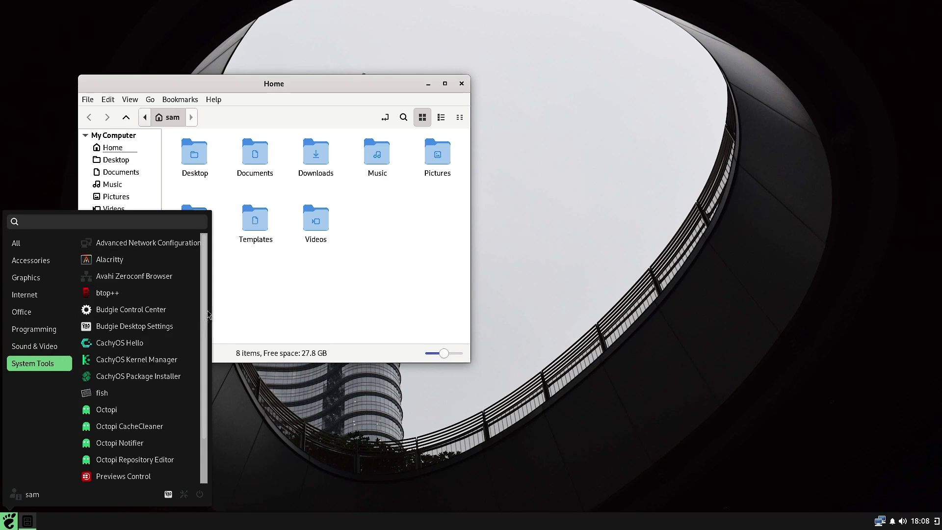
{"action": "scroll", "coordinate": [202, 316], "scroll_direction": "down", "scroll_amount": 3}
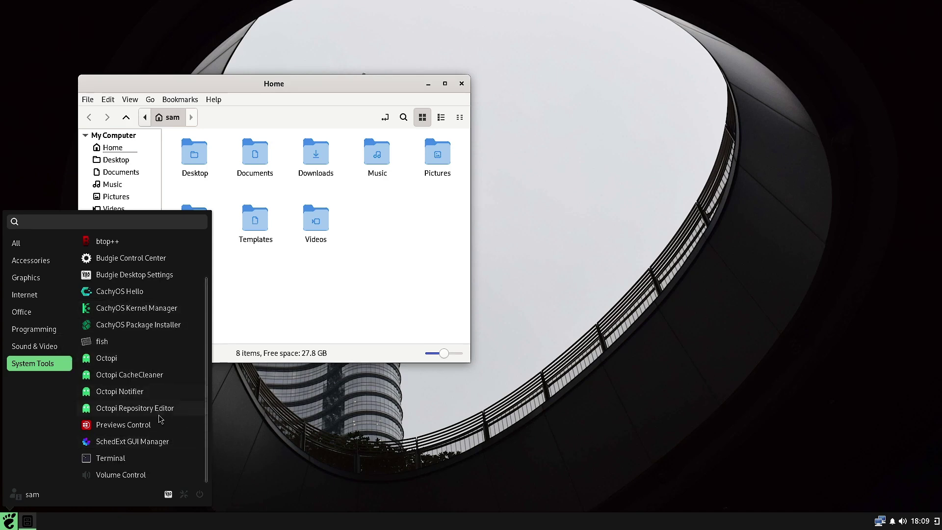
{"action": "scroll", "coordinate": [161, 433], "scroll_direction": "up", "scroll_amount": 2}
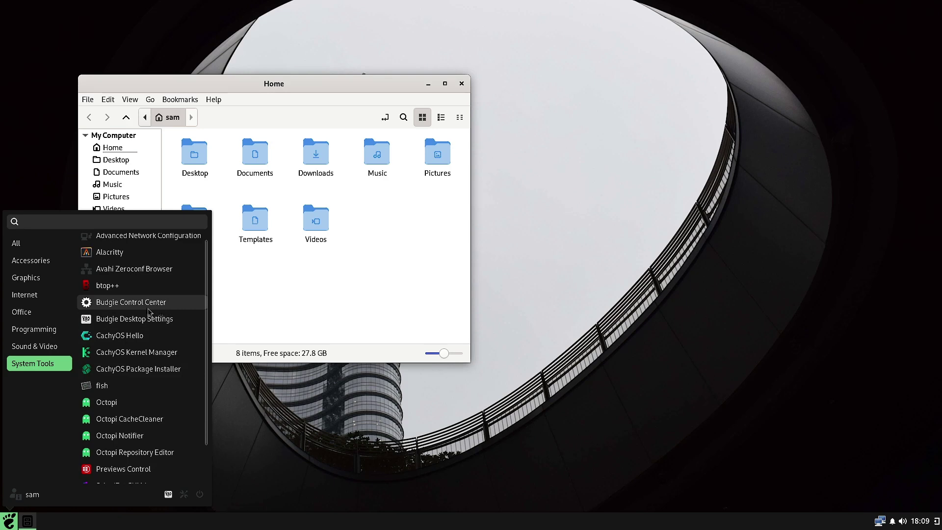
Step: Launch Budgie Desktop Settings from System Tools and position its window beside the file manager
{"action": "left_click", "coordinate": [142, 325]}
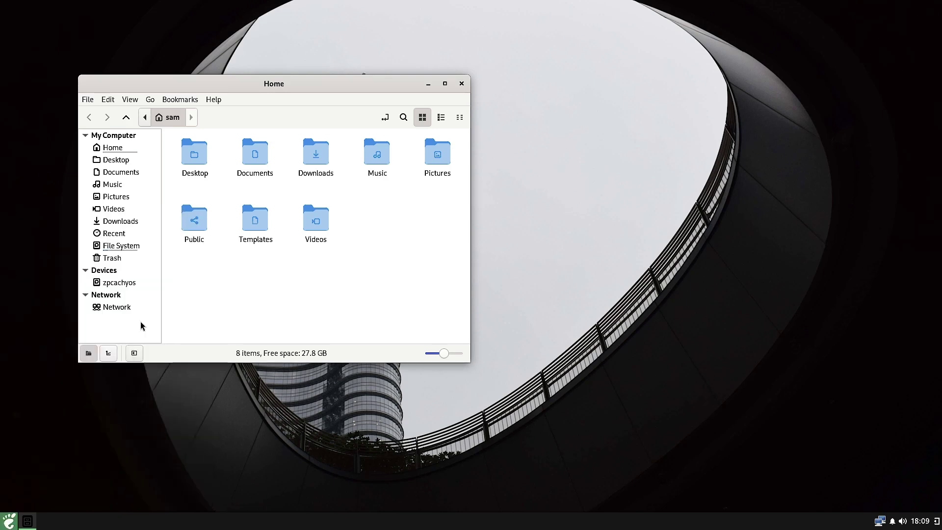
{"action": "left_click_drag", "start_coordinate": [571, 85], "coordinate": [582, 82]}
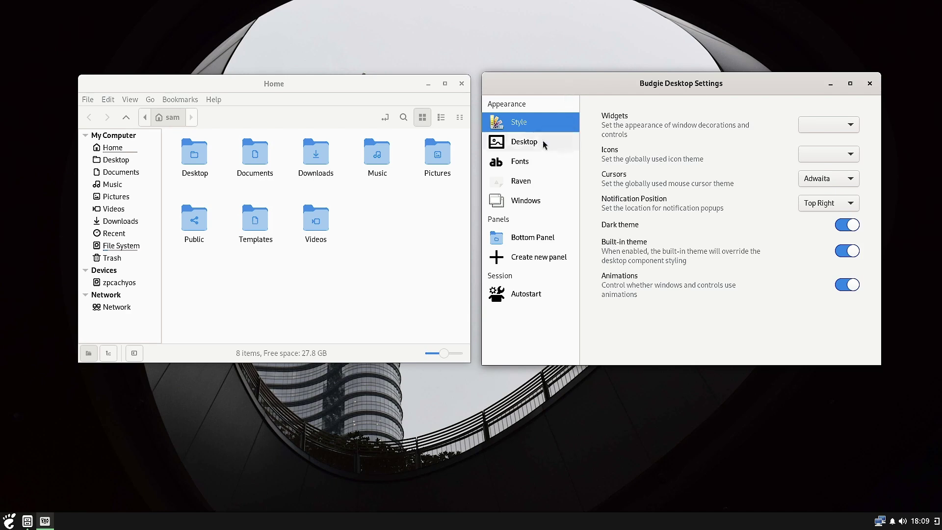
Step: Review the Style settings by checking the Cursors and Notification Position choices and switching Dark theme off and back on
{"action": "left_click", "coordinate": [825, 180]}
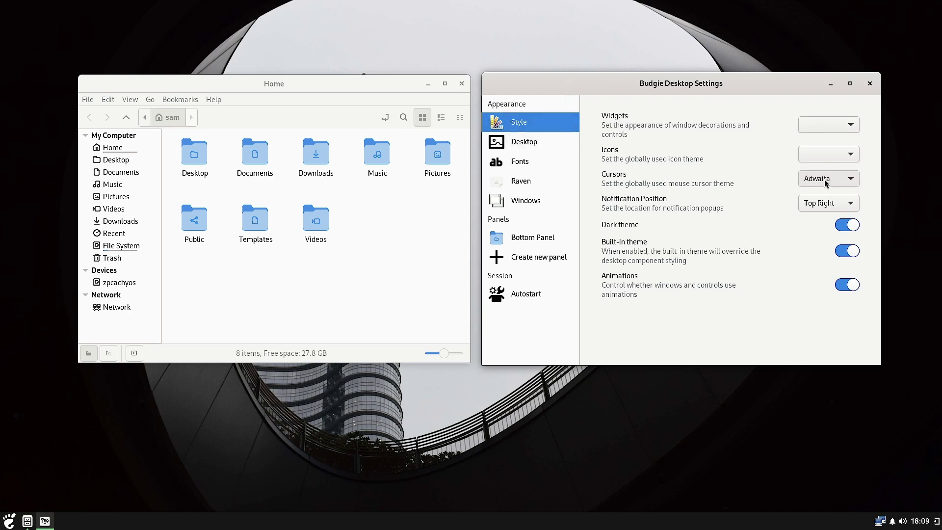
{"action": "left_click", "coordinate": [826, 181]}
{"action": "left_click", "coordinate": [827, 203]}
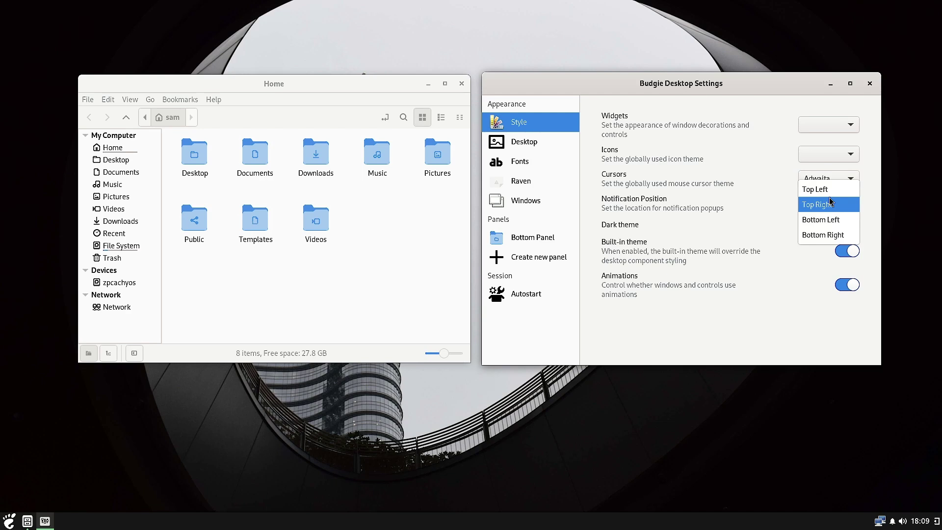
{"action": "left_click", "coordinate": [824, 203]}
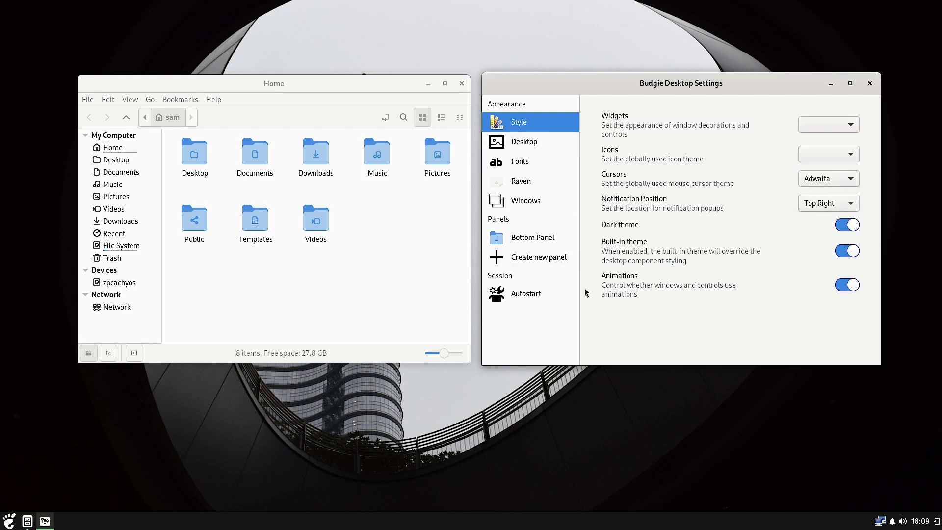
{"action": "left_click", "coordinate": [841, 229]}
{"action": "left_click", "coordinate": [842, 229]}
Step: Enable Desktop Icons in the Desktop settings and set the number of virtual desktops to 5
{"action": "left_click", "coordinate": [523, 147]}
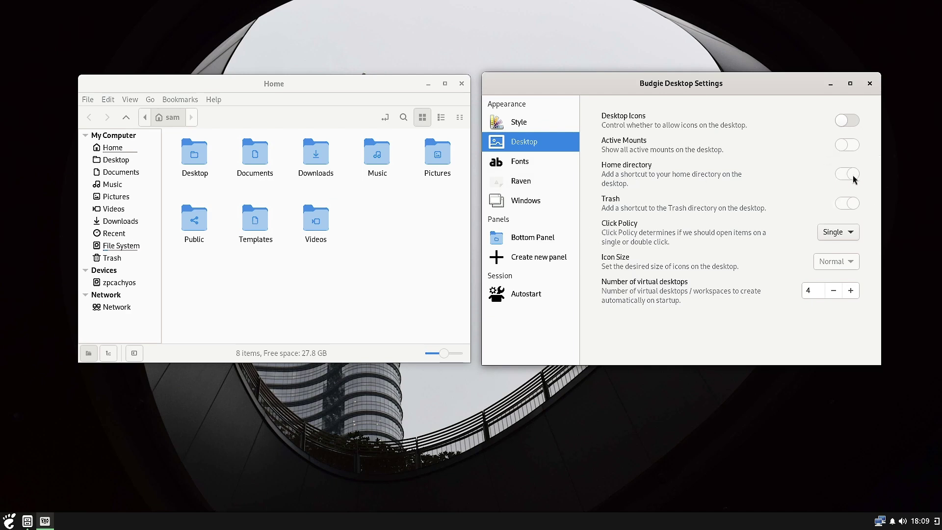
{"action": "left_click", "coordinate": [853, 123]}
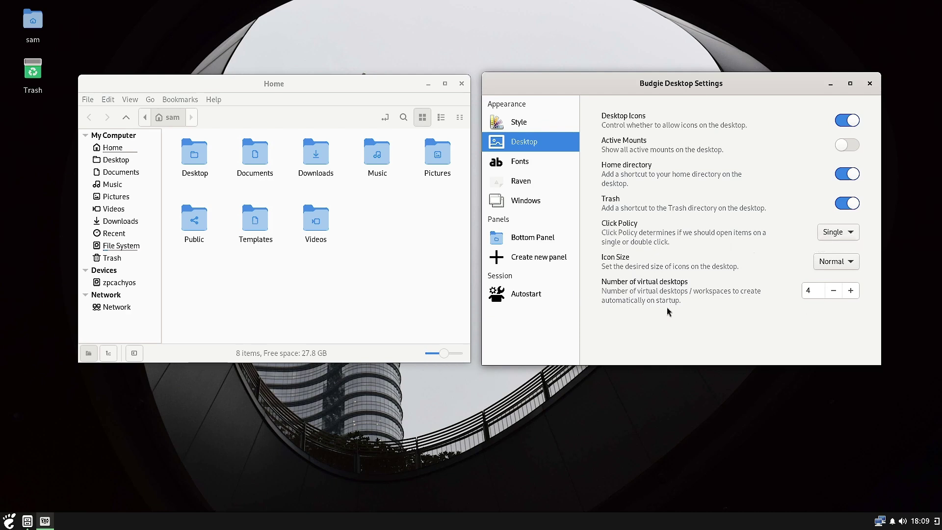
{"action": "left_click", "coordinate": [852, 291]}
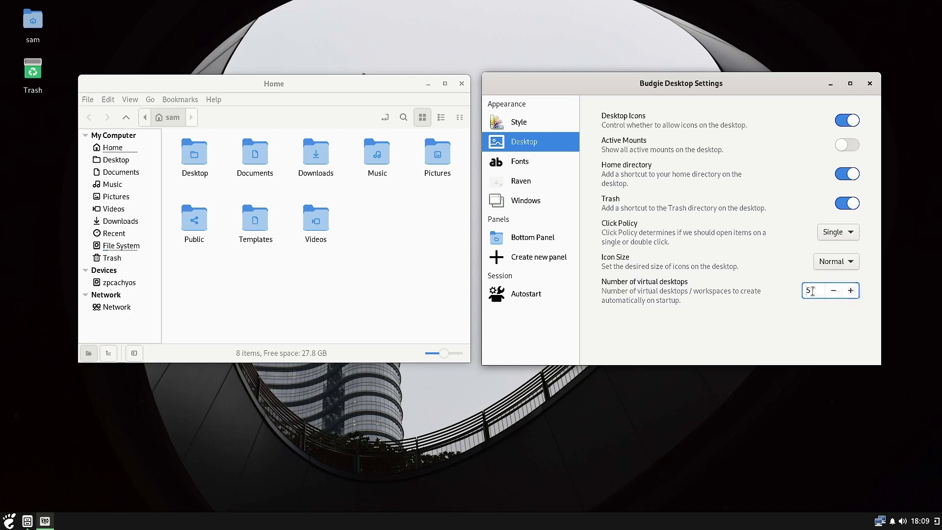
{"action": "double_click", "coordinate": [800, 292]}
Step: Review the Fonts settings and Raven's widgets, position and notification options, then open the Raven sidebar to inspect it
{"action": "left_click", "coordinate": [542, 163]}
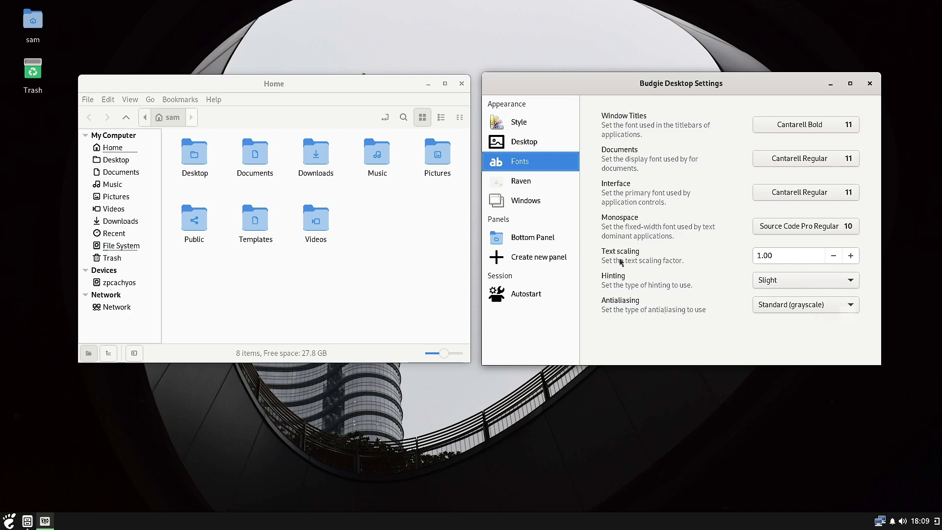
{"action": "left_click", "coordinate": [531, 183]}
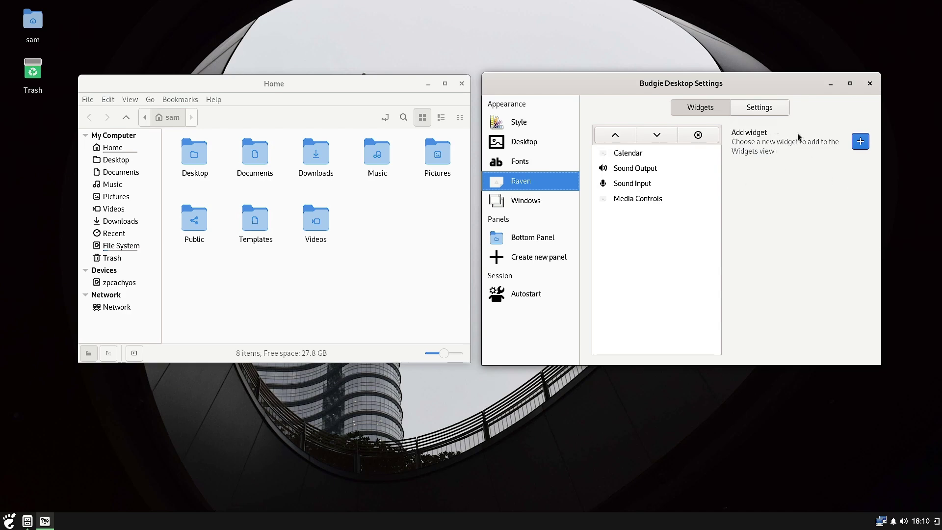
{"action": "left_click", "coordinate": [756, 105]}
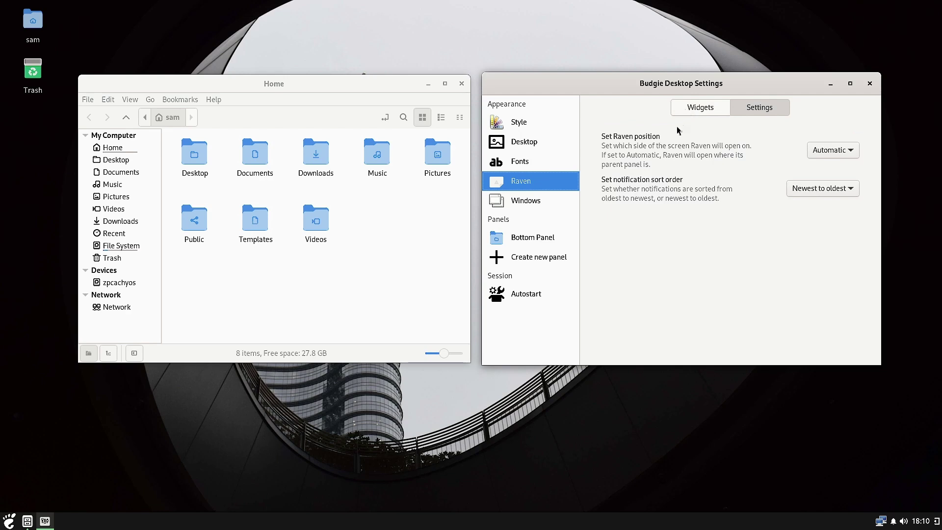
{"action": "left_click", "coordinate": [851, 153]}
{"action": "left_click", "coordinate": [851, 153]}
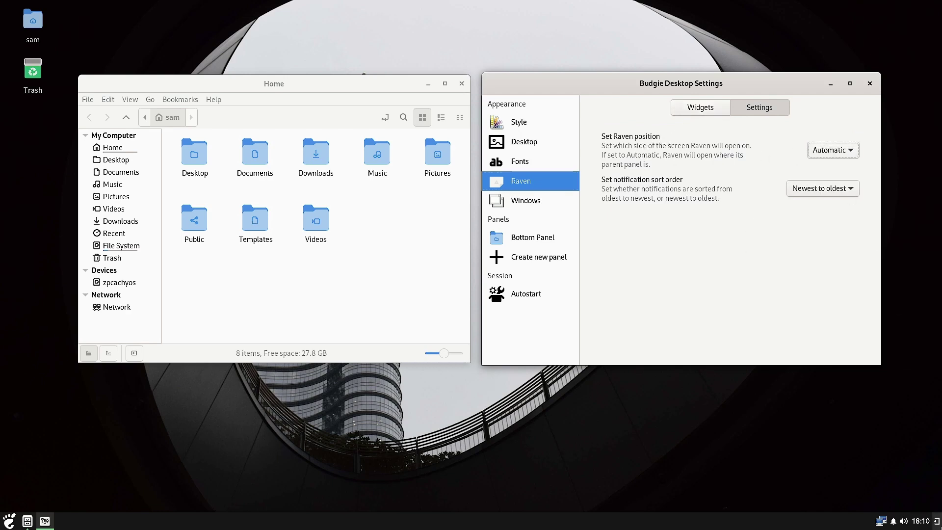
{"action": "left_click", "coordinate": [937, 524]}
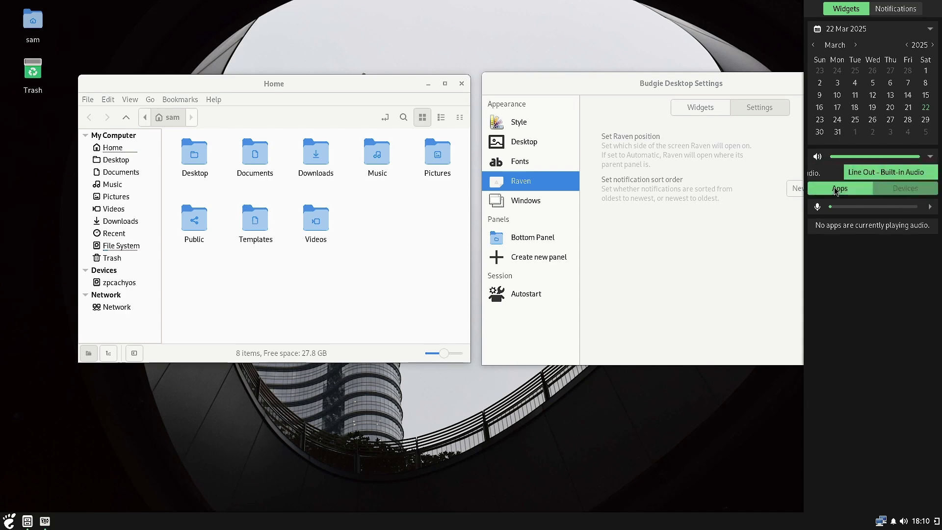
Step: Try Automatic tiling in the Windows settings, choosing Drag-snap over the built-in tiling, and check the Button layout choices
{"action": "left_click", "coordinate": [530, 200]}
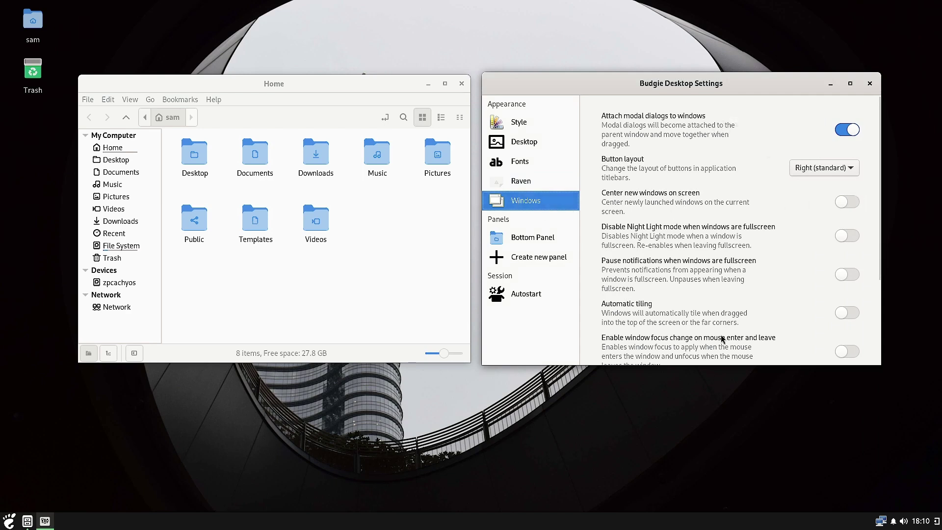
{"action": "left_click", "coordinate": [855, 315]}
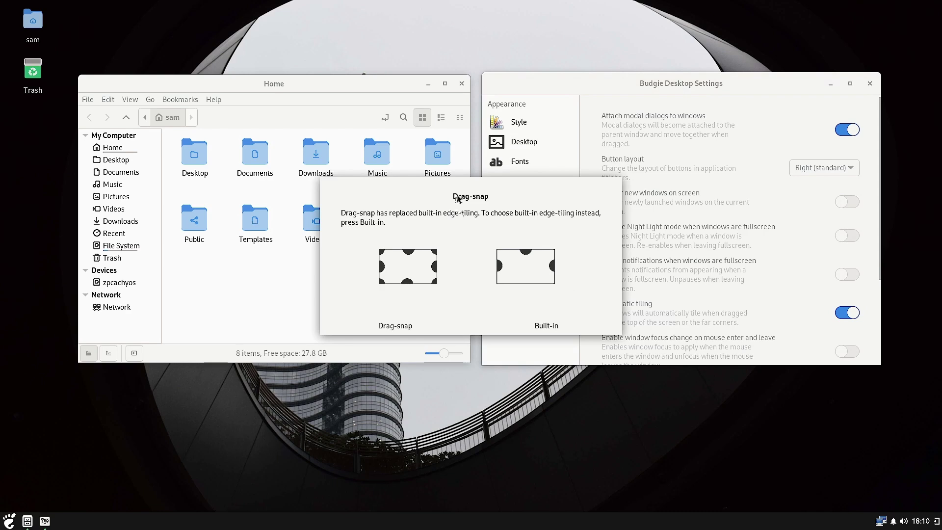
{"action": "left_click", "coordinate": [405, 270]}
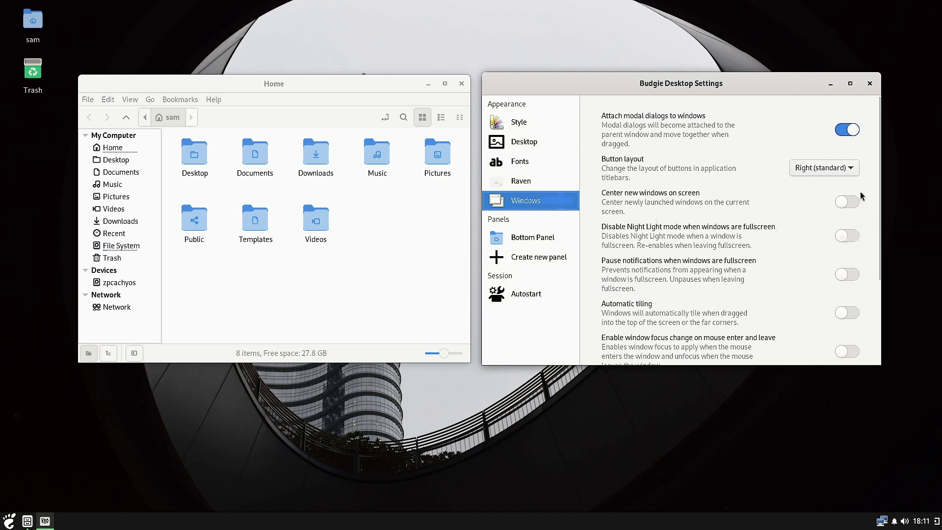
{"action": "left_click", "coordinate": [846, 173]}
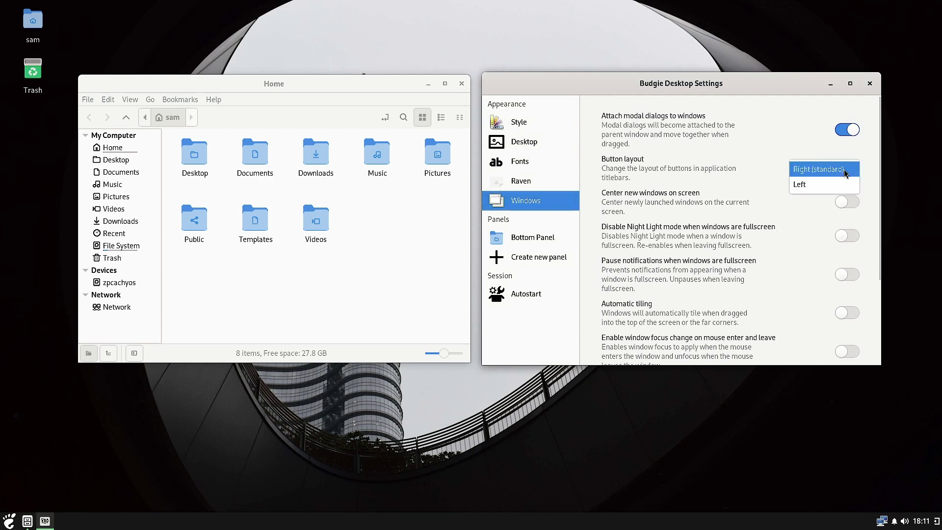
{"action": "left_click", "coordinate": [846, 172]}
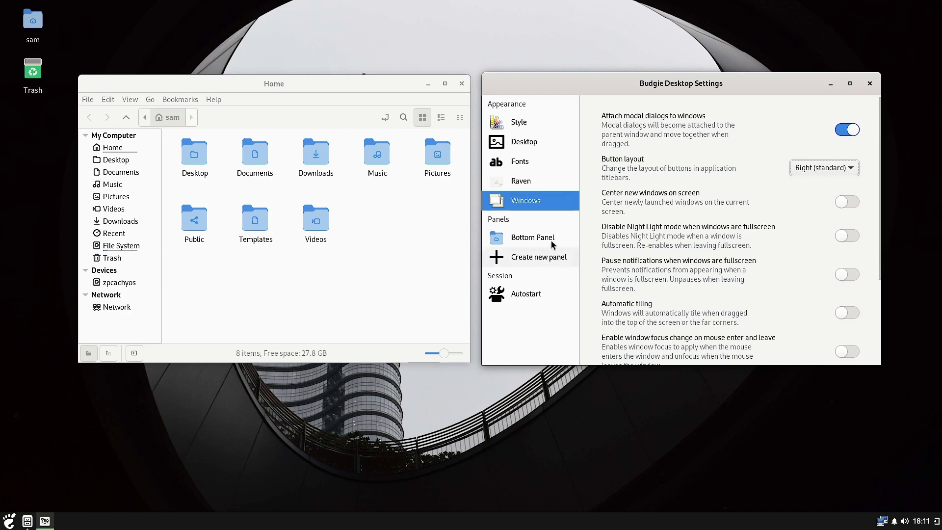
Step: Enable Show all windows in tab switcher in the Windows settings and try switching between the open windows
{"action": "scroll", "coordinate": [842, 265], "scroll_direction": "down", "scroll_amount": 3}
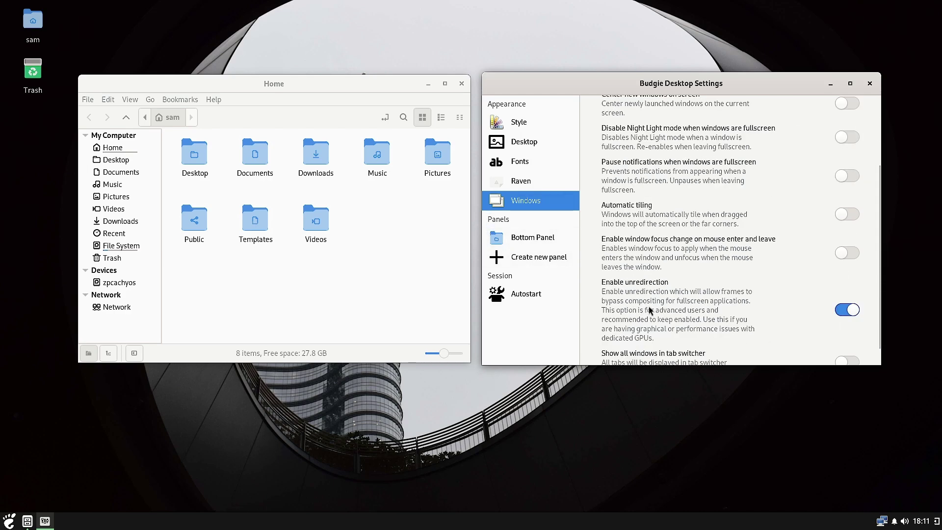
{"action": "scroll", "coordinate": [650, 310], "scroll_direction": "down", "scroll_amount": 1}
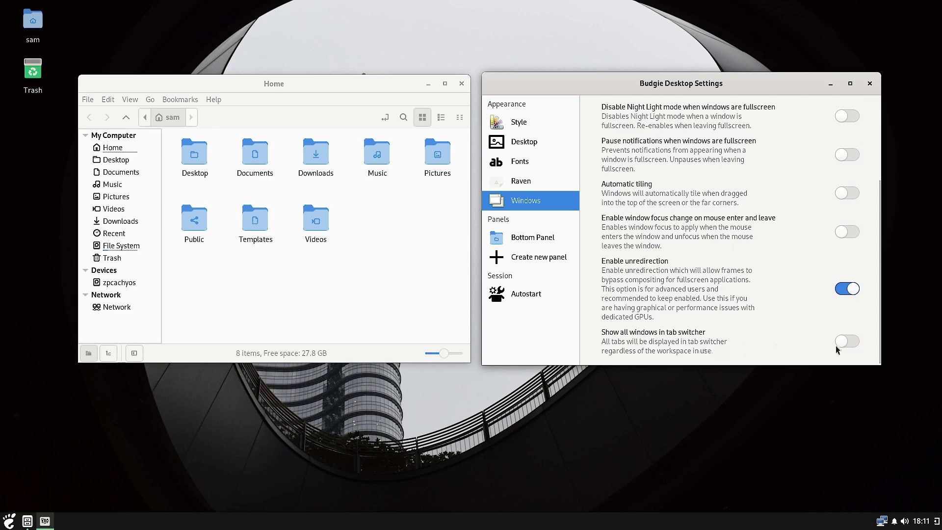
{"action": "left_click", "coordinate": [853, 341]}
{"action": "key", "text": "alt+Tab"}
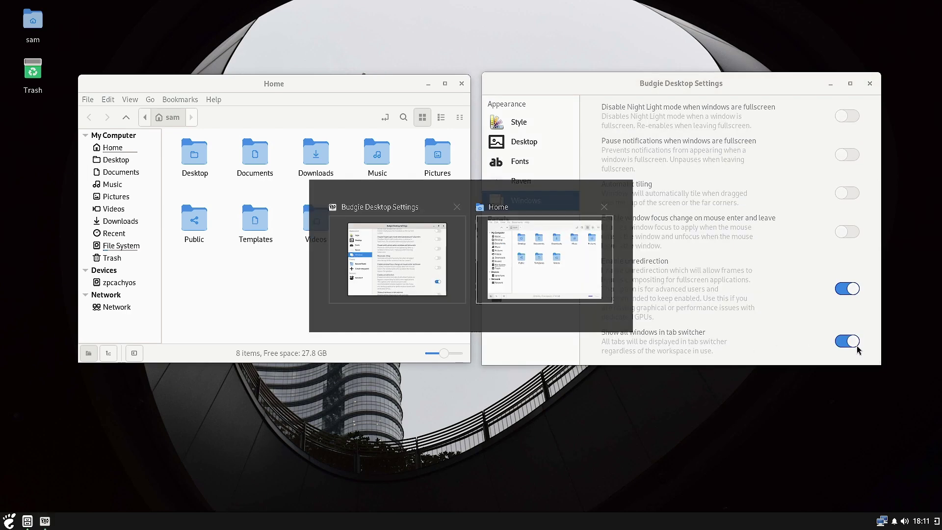
{"action": "key", "text": "alt+Tab"}
Step: Try Automatic tiling with Drag-snap chosen over the built-in edge-tiling, toggling the option on repeatedly and leaving it switched off
{"action": "scroll", "coordinate": [743, 270], "scroll_direction": "up", "scroll_amount": 2}
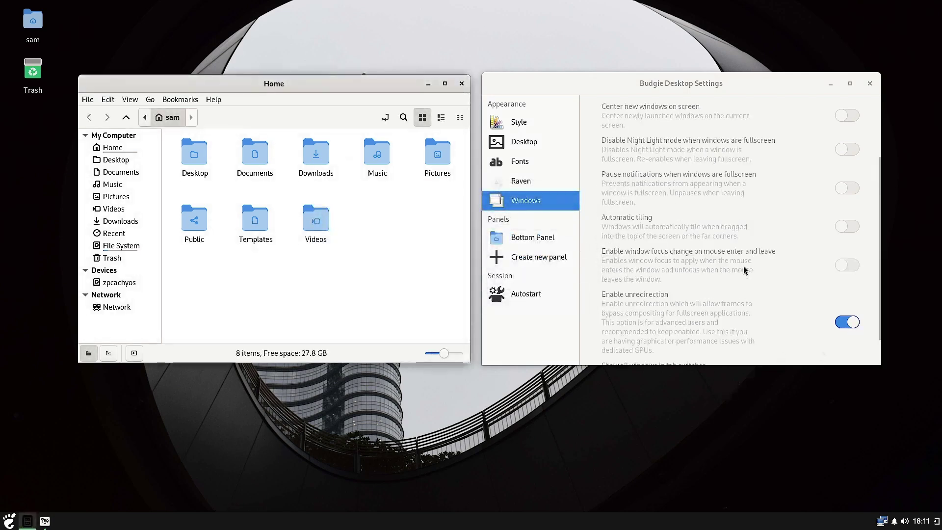
{"action": "left_click", "coordinate": [849, 227]}
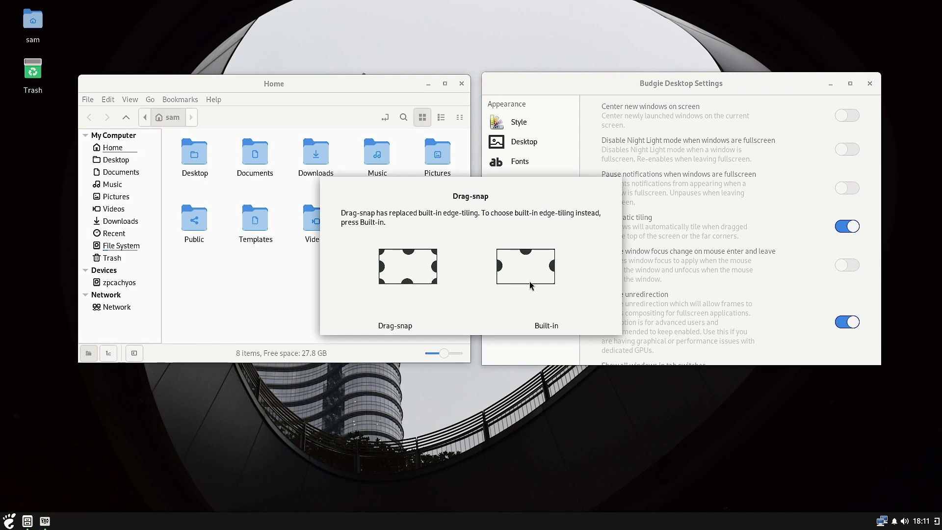
{"action": "left_click", "coordinate": [441, 284]}
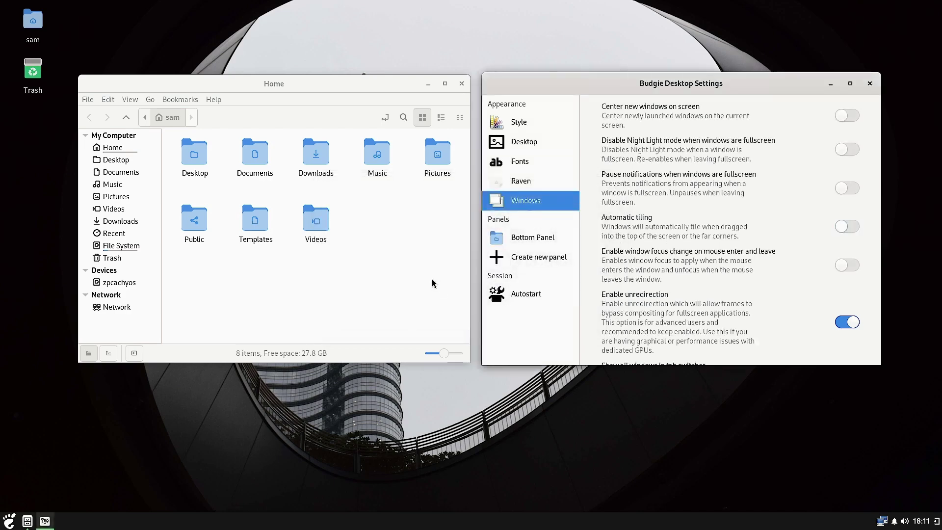
{"action": "left_click", "coordinate": [854, 229]}
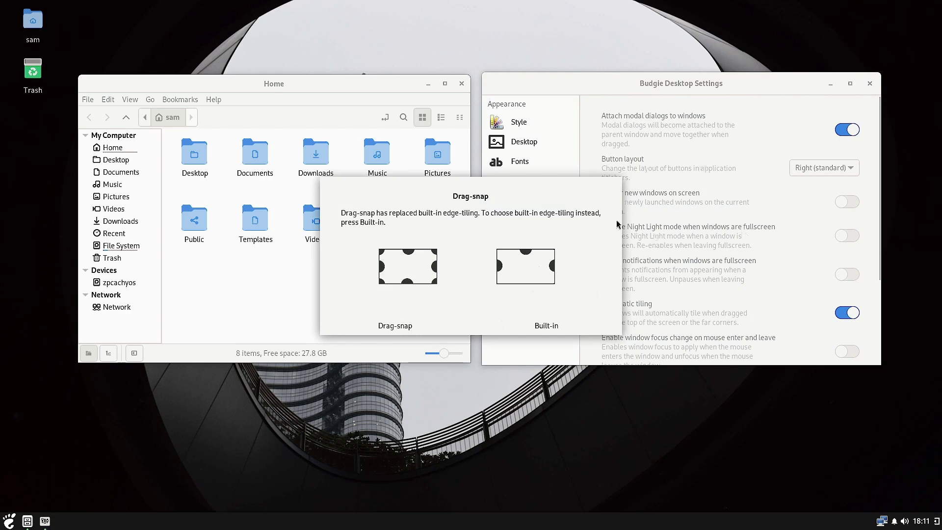
{"action": "left_click", "coordinate": [833, 311]}
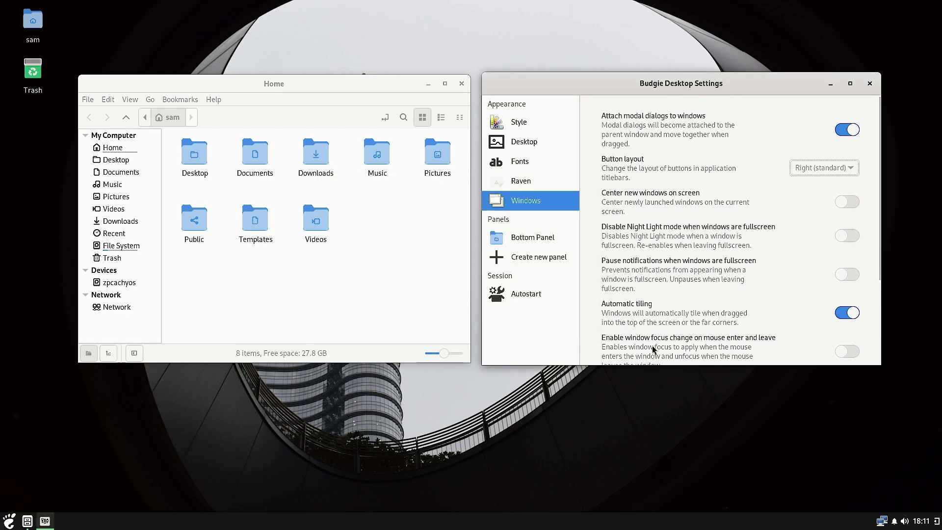
{"action": "left_click", "coordinate": [833, 311]}
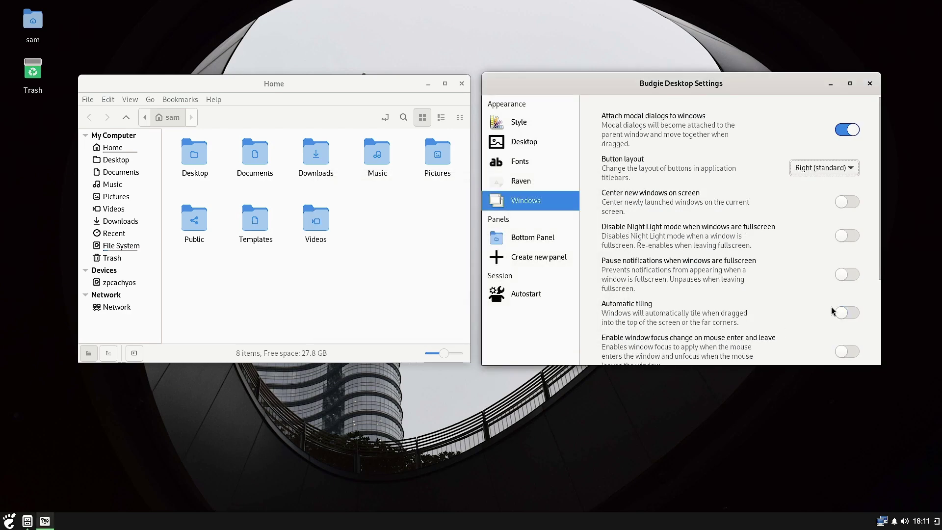
Step: Try Automatic tiling with Drag-snap while Attach modal dialogs to windows is off, and switch the modal dialogs option back on
{"action": "left_click", "coordinate": [845, 131]}
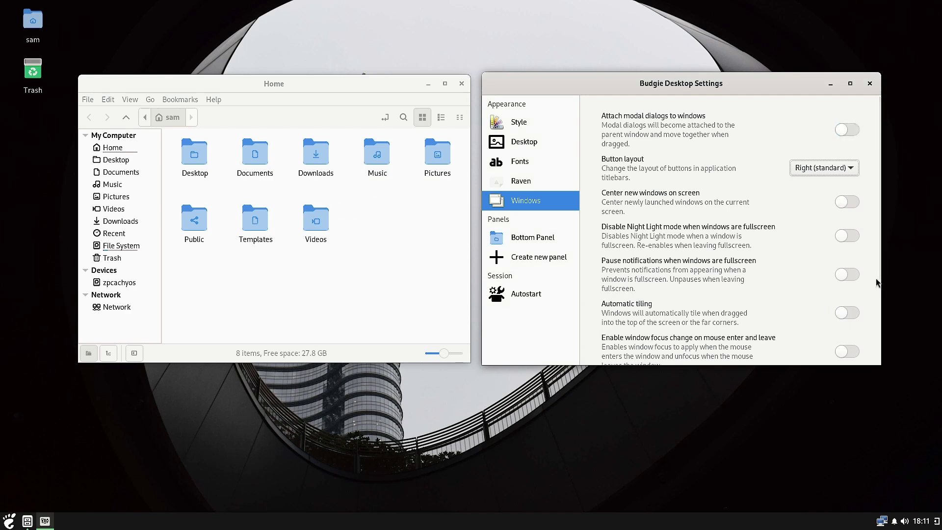
{"action": "left_click", "coordinate": [852, 315]}
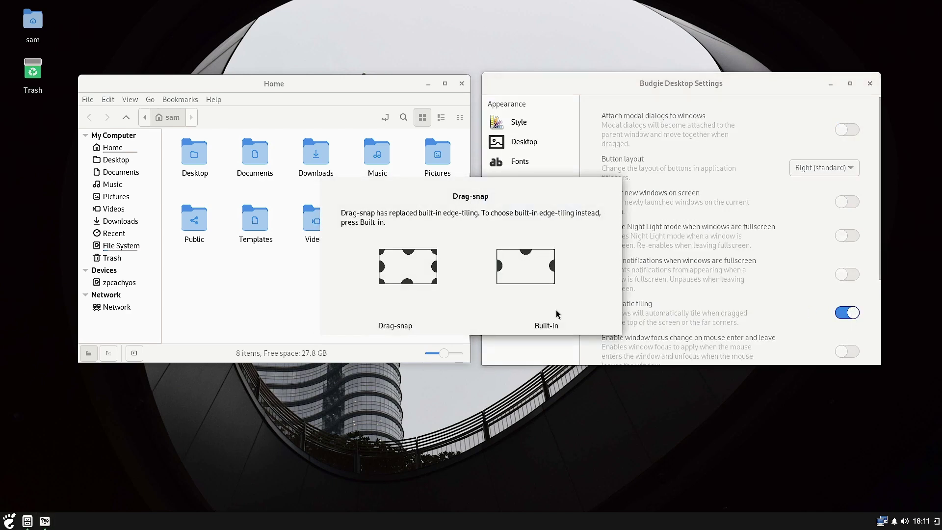
{"action": "left_click", "coordinate": [411, 278]}
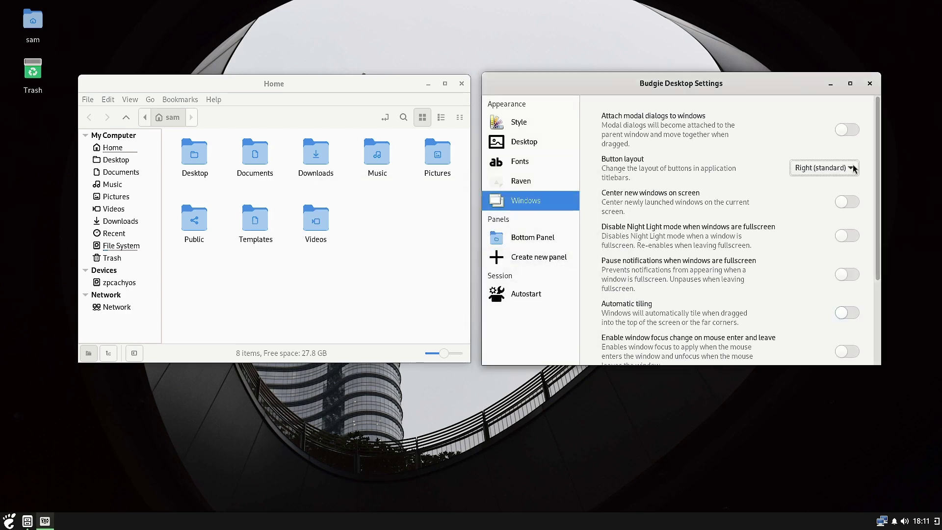
{"action": "left_click", "coordinate": [851, 131]}
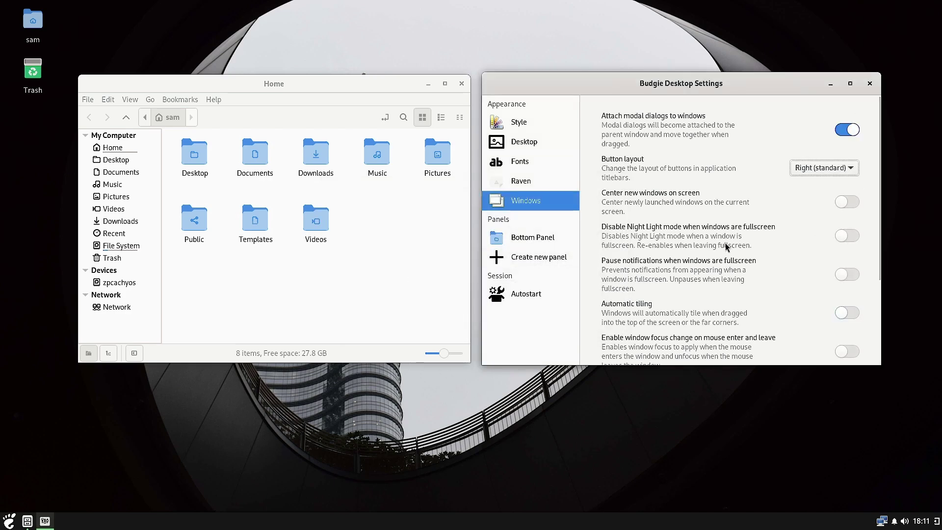
Step: Create a new panel after checking the Bottom Panel's applets, and review the Autostart apps before closing Budgie Desktop Settings
{"action": "scroll", "coordinate": [727, 247], "scroll_direction": "down", "scroll_amount": 1}
{"action": "left_click", "coordinate": [530, 238]}
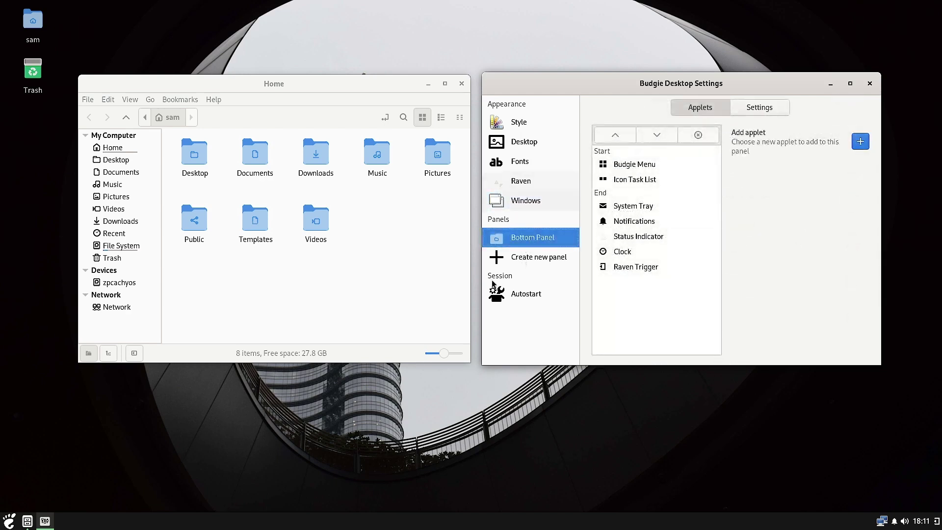
{"action": "left_click", "coordinate": [524, 258]}
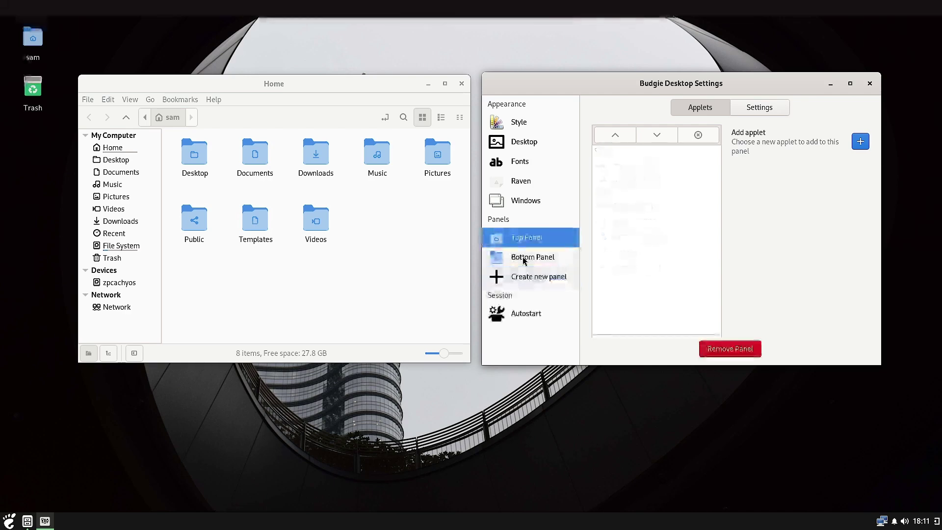
{"action": "left_click", "coordinate": [523, 320]}
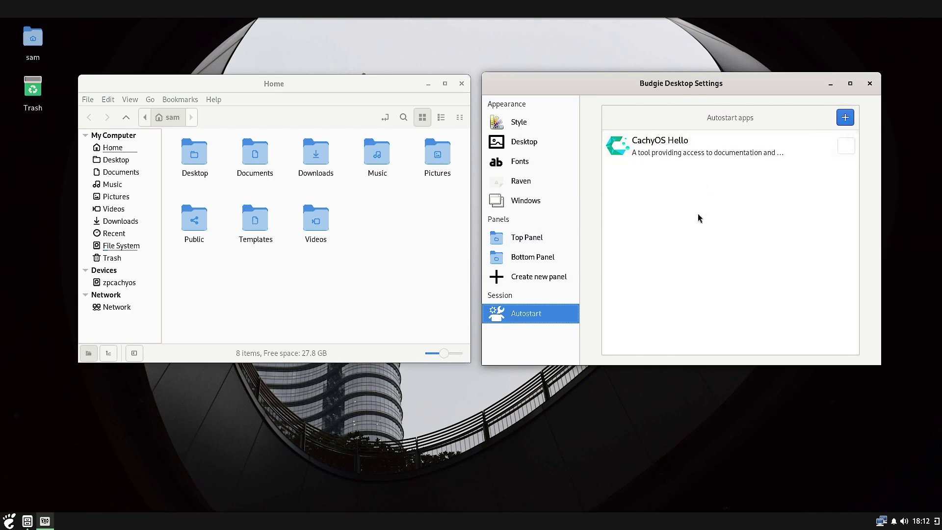
{"action": "left_click", "coordinate": [871, 84]}
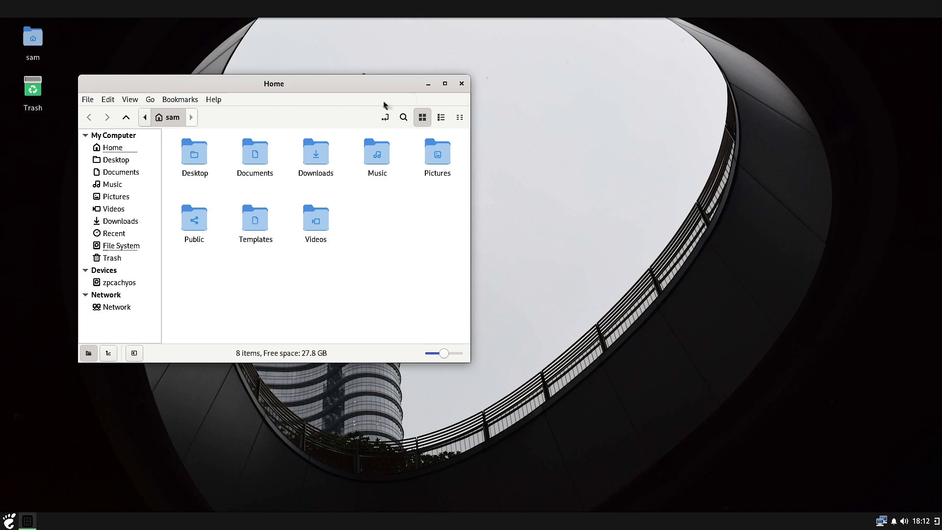
Step: Open a second Home folder window, Document Viewer and Cachy Browser to fill the desktop with windows
{"action": "double_click", "coordinate": [31, 42]}
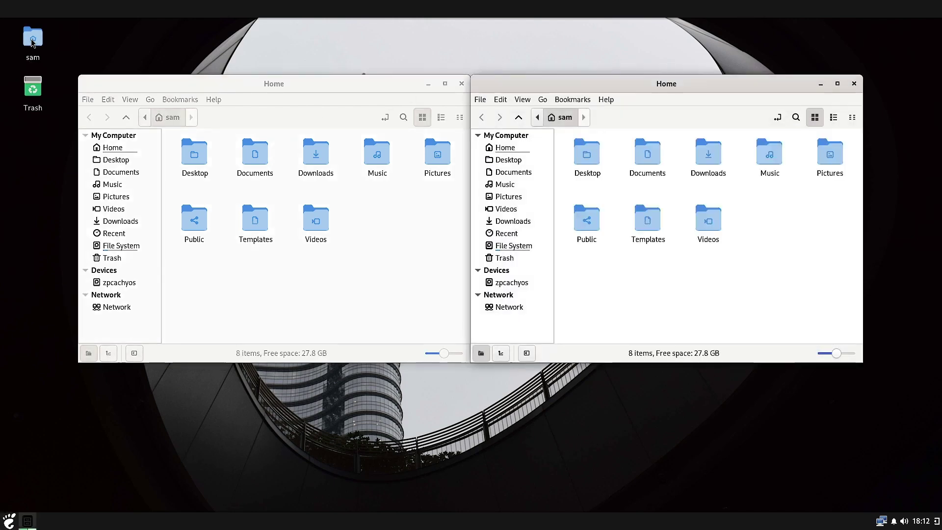
{"action": "left_click", "coordinate": [9, 521]}
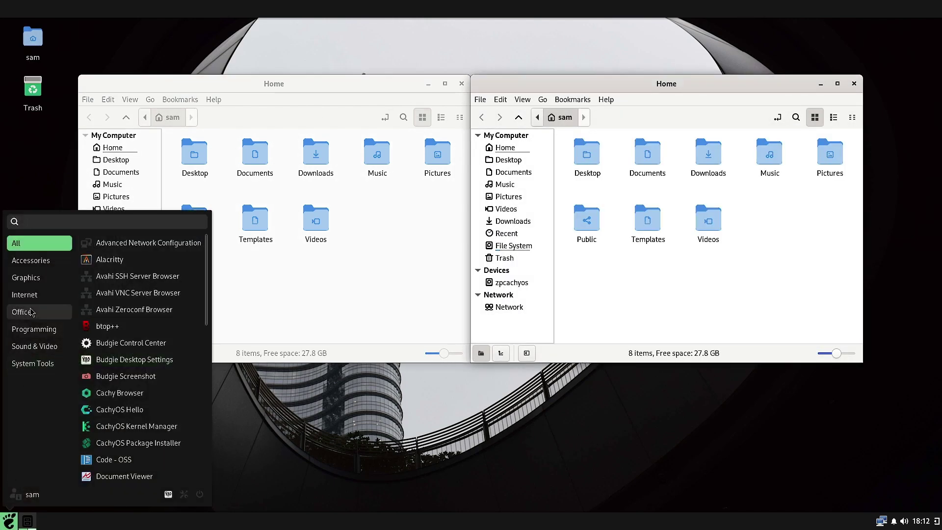
{"action": "left_click", "coordinate": [31, 312]}
{"action": "left_click", "coordinate": [112, 244]}
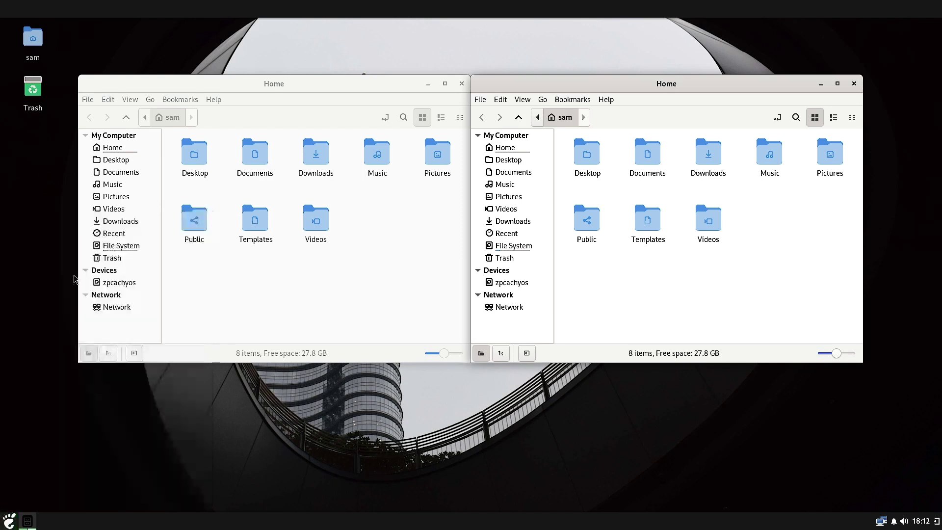
{"action": "left_click", "coordinate": [9, 521]}
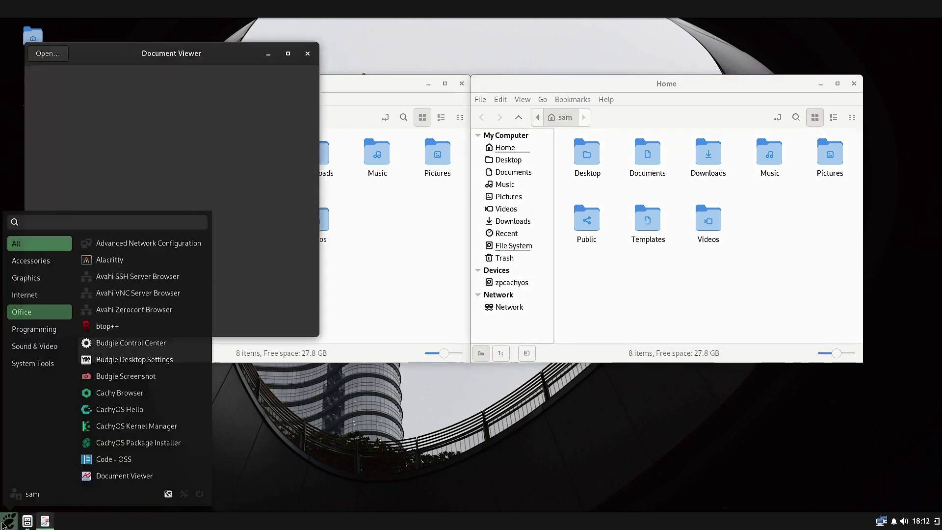
{"action": "left_click", "coordinate": [25, 295]}
{"action": "left_click", "coordinate": [157, 277]}
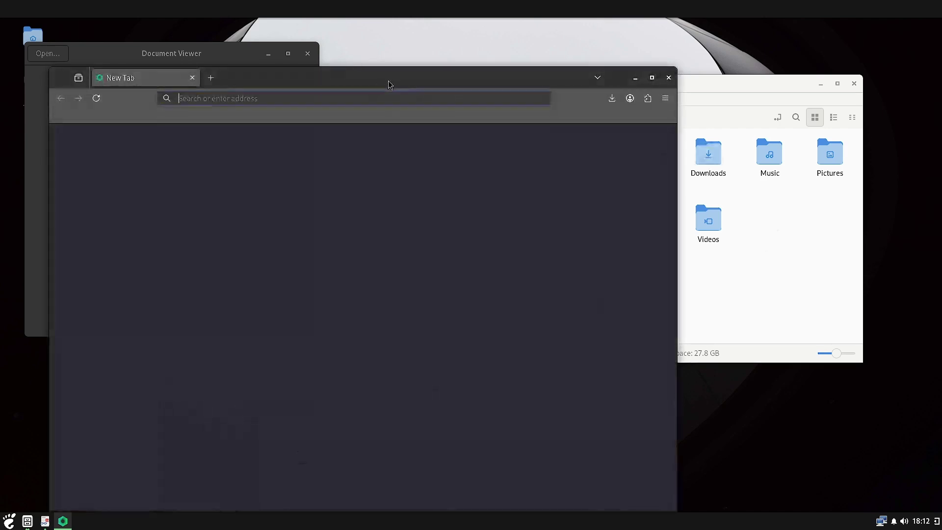
Step: Snap Cachy Browser into the lower-left quarter, Document Viewer into the upper-left and the second Home window into the lower-right quarter
{"action": "left_click_drag", "start_coordinate": [389, 84], "coordinate": [7, 508]}
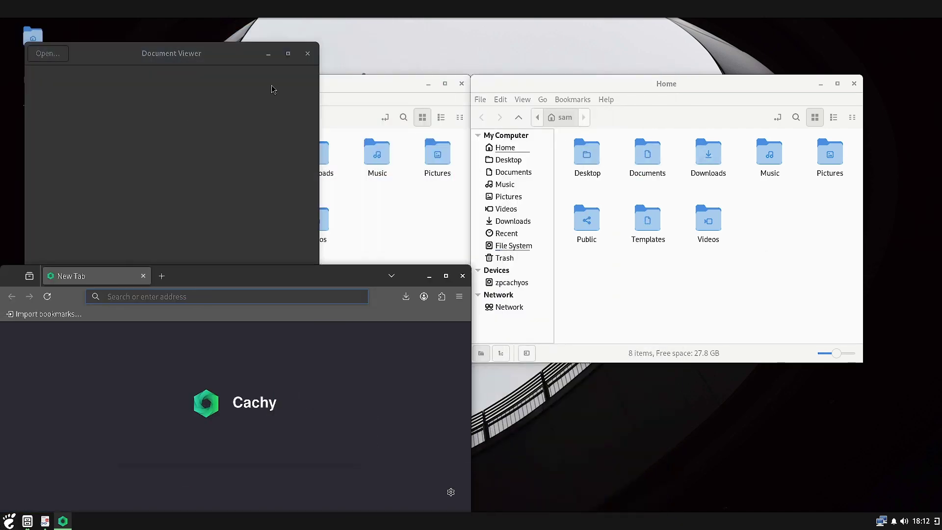
{"action": "left_click_drag", "start_coordinate": [223, 57], "coordinate": [1, 1]}
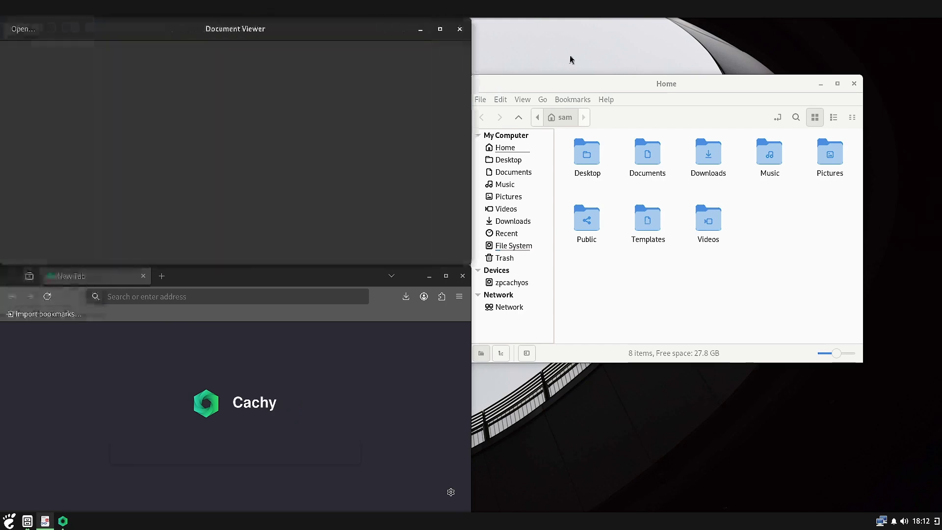
{"action": "left_click_drag", "start_coordinate": [638, 84], "coordinate": [850, 526]}
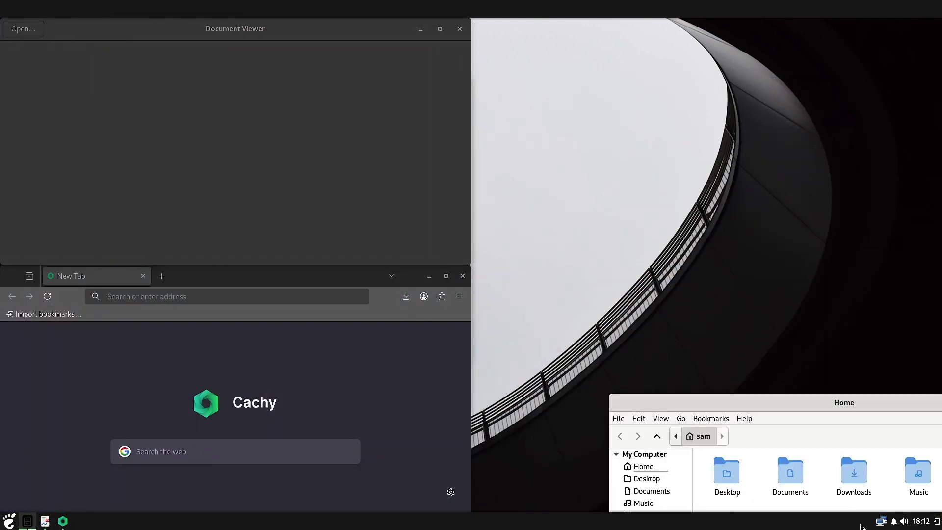
Step: Move Document Viewer into the upper-right quarter and snap the remaining Home window into the upper-left quarter
{"action": "left_click_drag", "start_coordinate": [330, 24], "coordinate": [31, 19]}
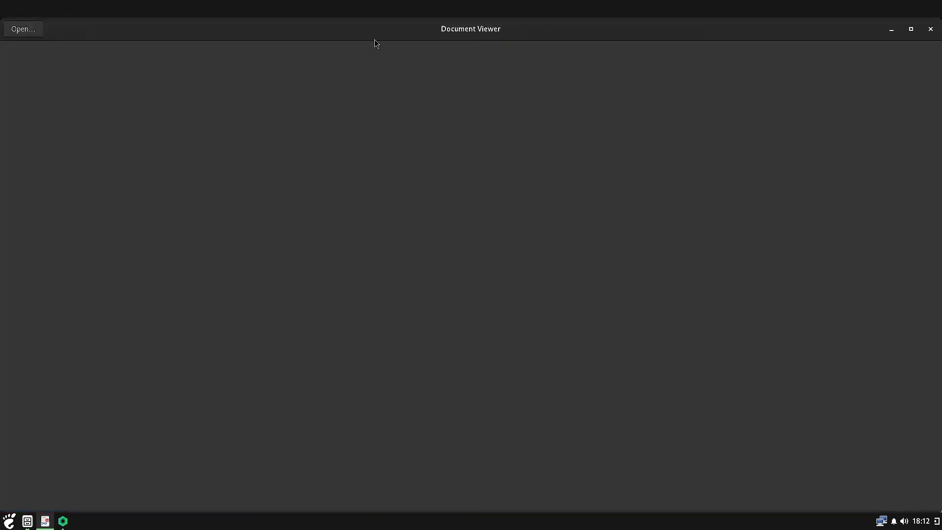
{"action": "left_click_drag", "start_coordinate": [230, 28], "coordinate": [939, 157]}
{"action": "left_click_drag", "start_coordinate": [747, 39], "coordinate": [940, 22]}
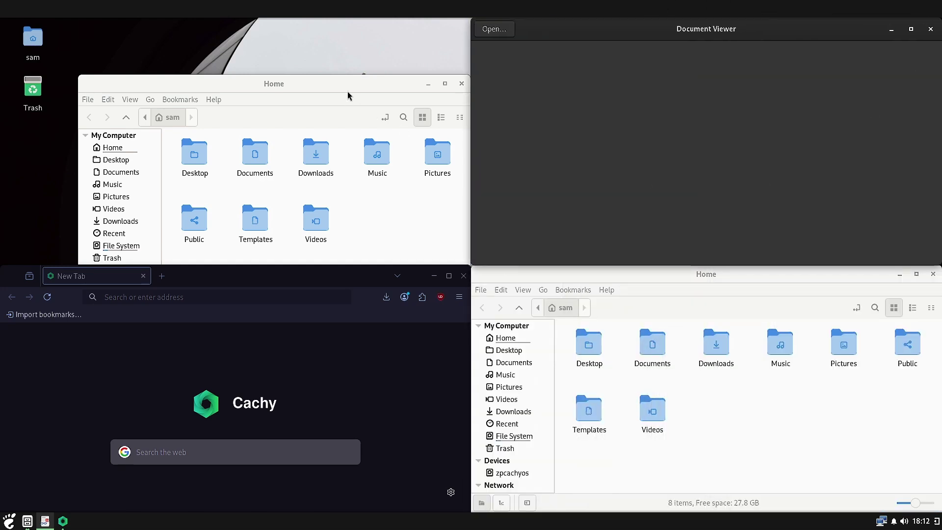
{"action": "left_click_drag", "start_coordinate": [349, 87], "coordinate": [57, 9]}
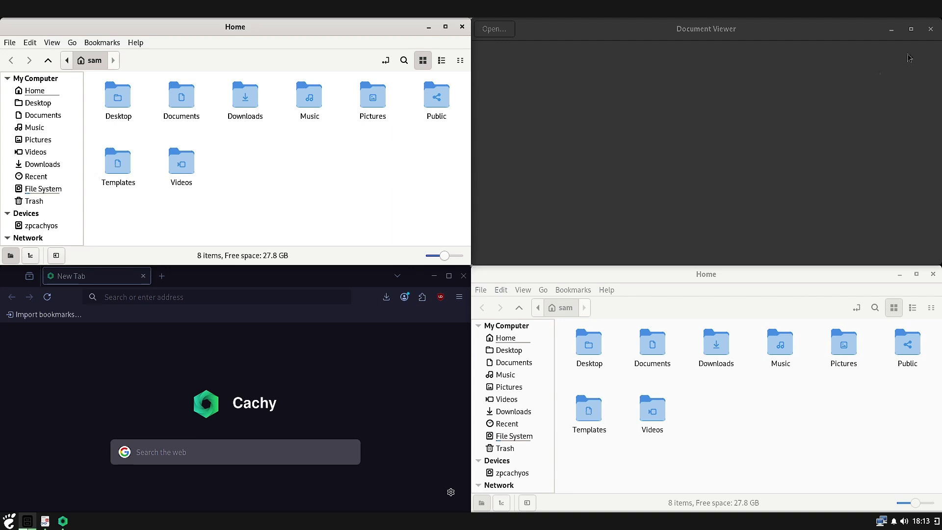
Step: Close Document Viewer, Cachy Browser and both Home folder windows
{"action": "left_click", "coordinate": [931, 29]}
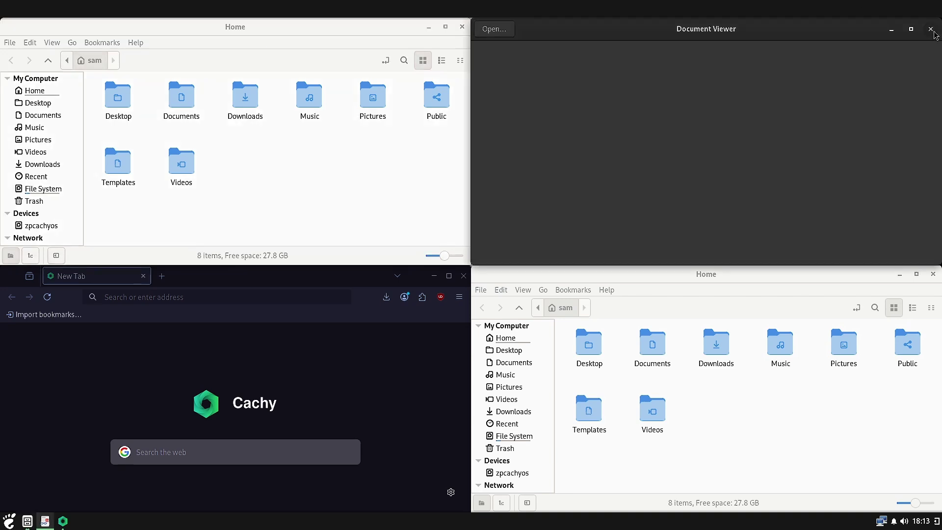
{"action": "left_click", "coordinate": [462, 26]}
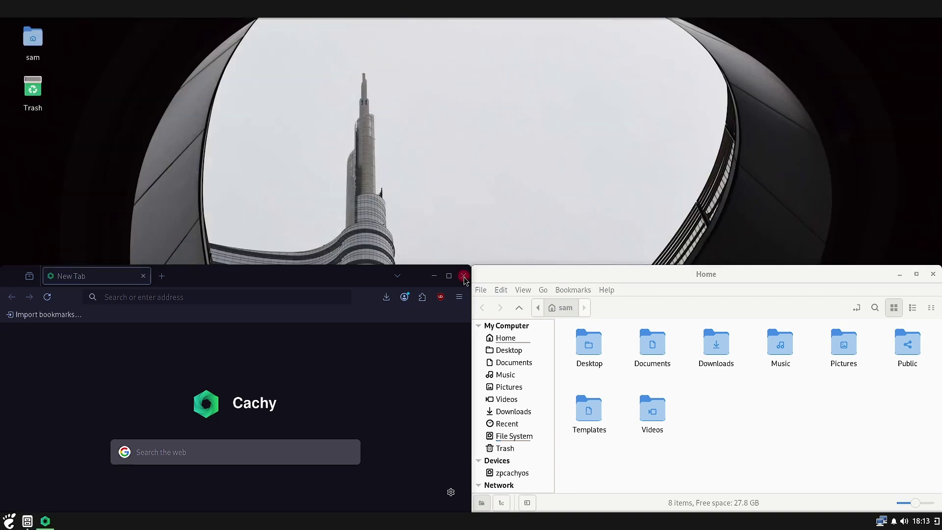
{"action": "left_click", "coordinate": [464, 276]}
{"action": "left_click", "coordinate": [933, 274]}
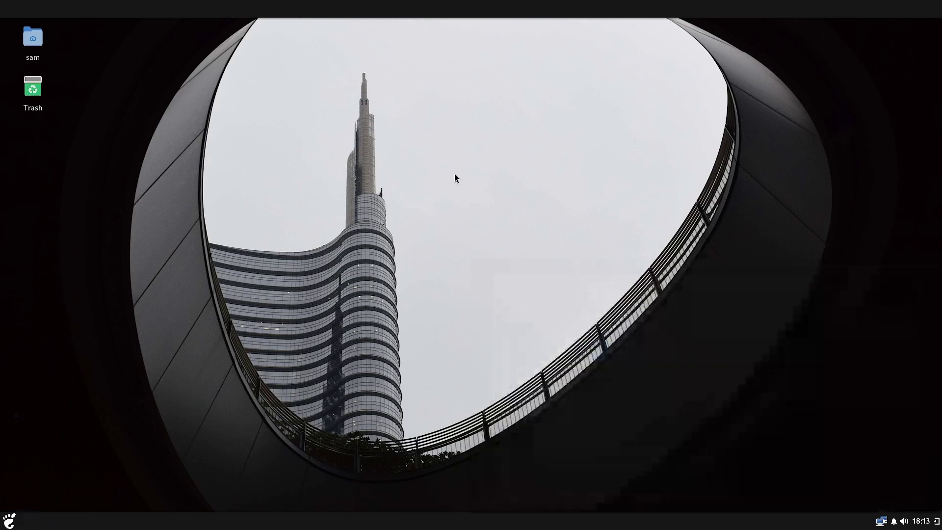
Step: Open Budgie Desktop Settings from the desktop, check the Desktop options and close the window
{"action": "right_click", "coordinate": [445, 150]}
{"action": "left_click", "coordinate": [496, 160]}
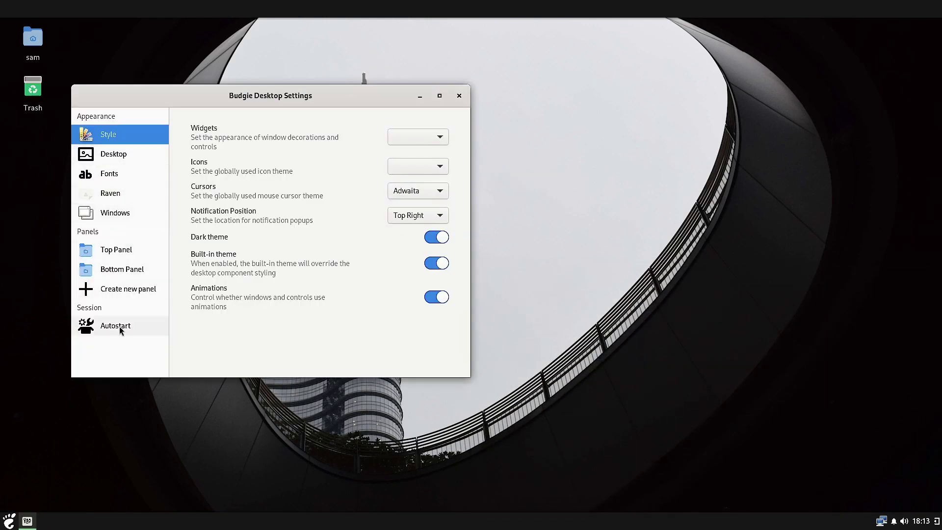
{"action": "left_click", "coordinate": [120, 156]}
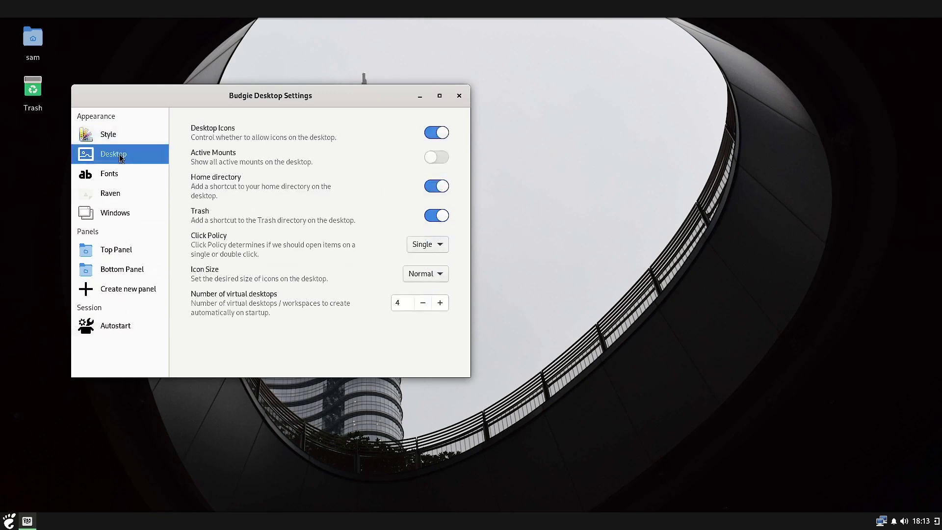
{"action": "left_click", "coordinate": [459, 95]}
Step: Open Budgie Desktop Settings from the application list and System Settings from the desktop, and bring Budgie Control Center to the front
{"action": "left_click", "coordinate": [6, 522]}
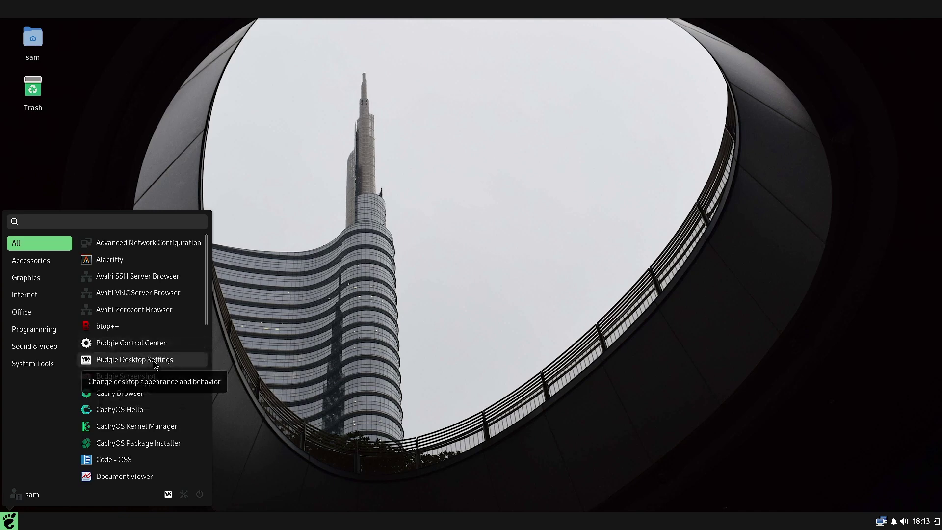
{"action": "left_click", "coordinate": [155, 365]}
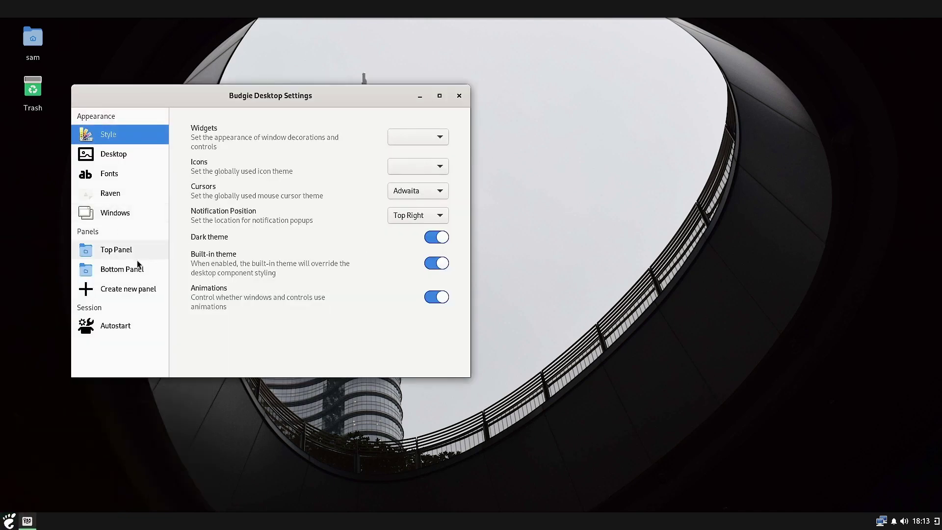
{"action": "right_click", "coordinate": [681, 198]}
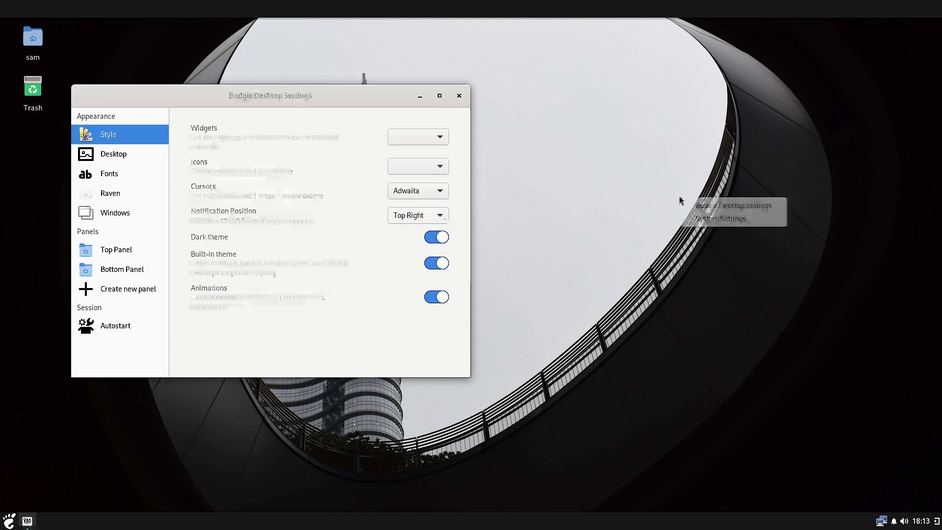
{"action": "left_click", "coordinate": [717, 221]}
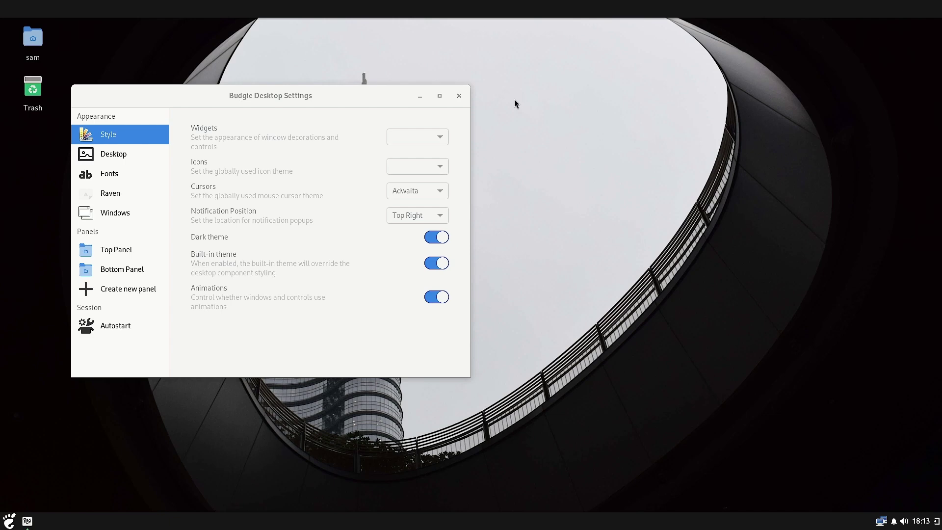
{"action": "left_click_drag", "start_coordinate": [197, 105], "coordinate": [173, 113]}
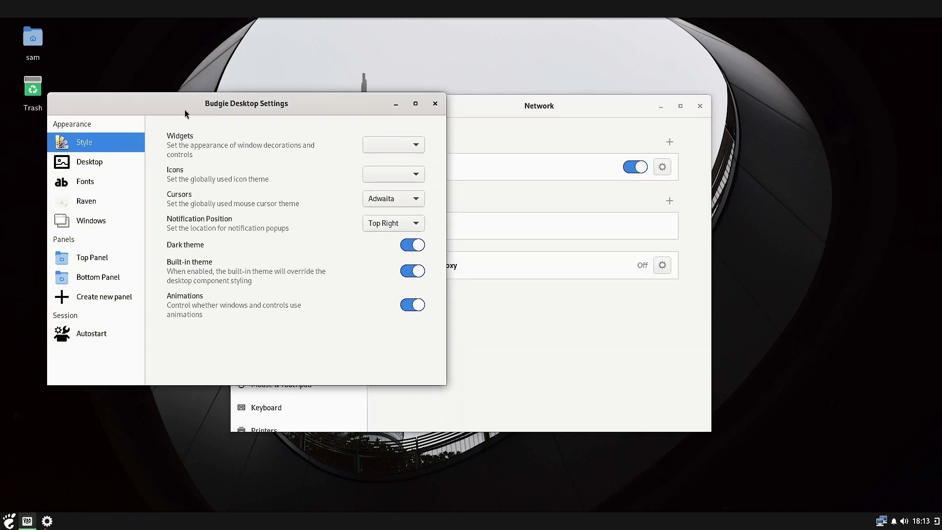
{"action": "left_click", "coordinate": [550, 124]}
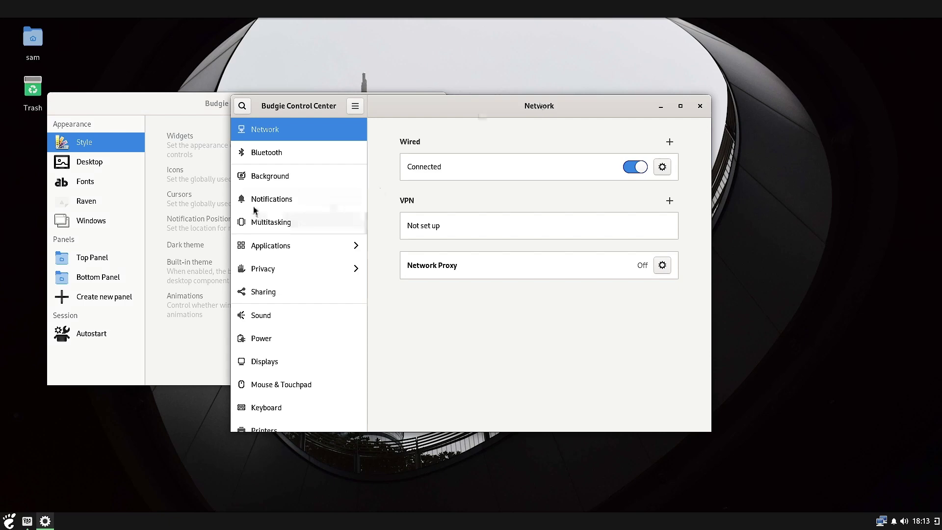
Step: Show the Background settings in Budgie Control Center and close the Budgie Desktop Settings window
{"action": "left_click", "coordinate": [270, 176]}
{"action": "left_click", "coordinate": [160, 107]}
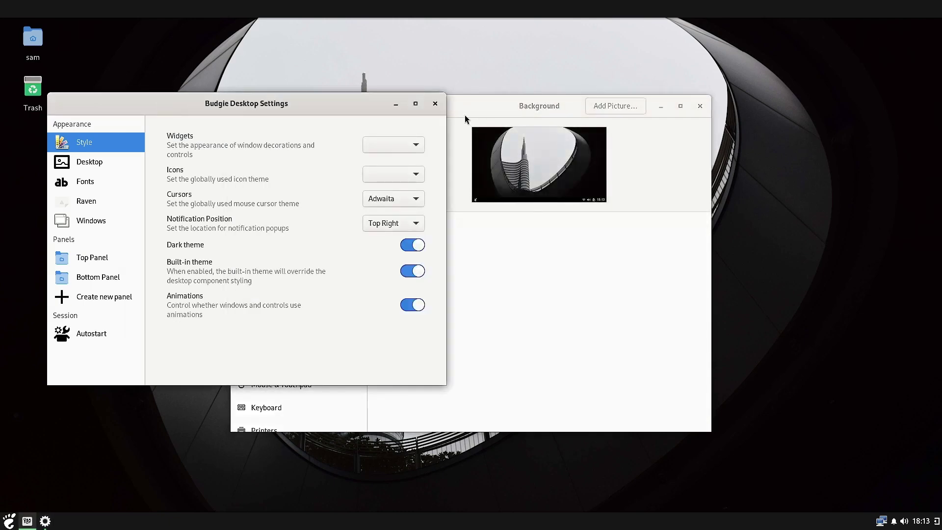
{"action": "left_click", "coordinate": [436, 104]}
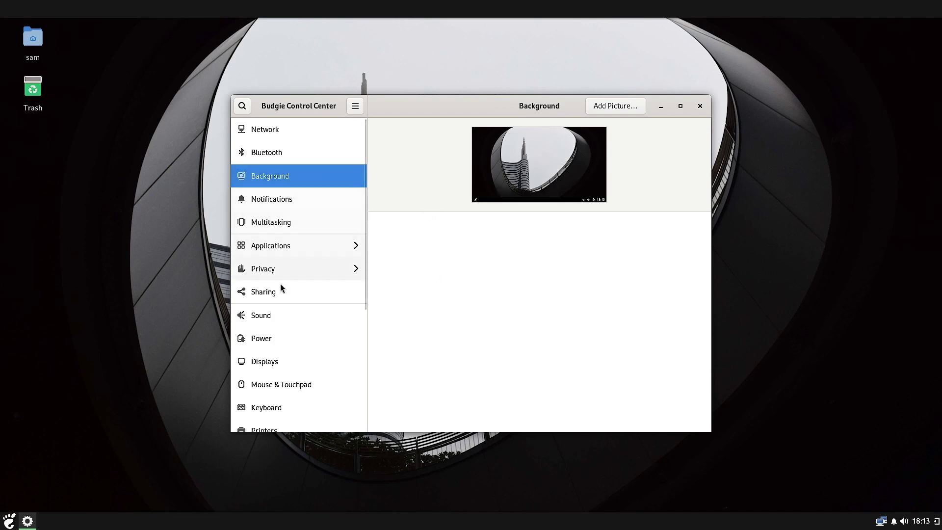
Step: Look through the Budgie Control Center categories and view the Power settings
{"action": "scroll", "coordinate": [291, 344], "scroll_direction": "down", "scroll_amount": 5}
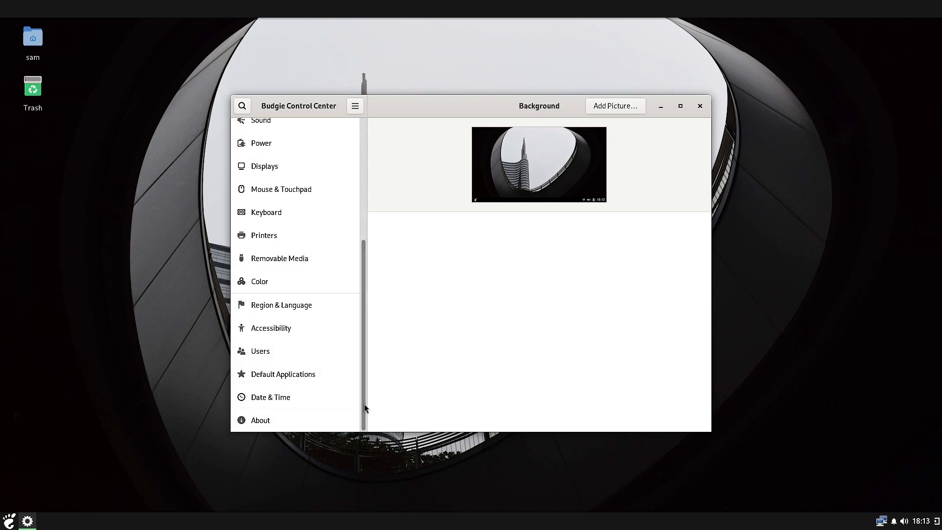
{"action": "left_click_drag", "start_coordinate": [364, 405], "coordinate": [377, 216]}
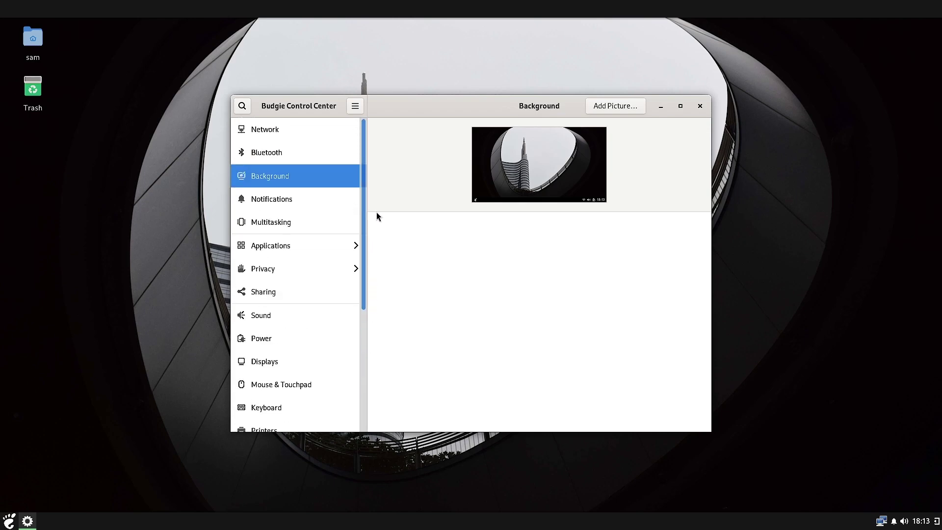
{"action": "left_click", "coordinate": [359, 107]}
{"action": "left_click", "coordinate": [340, 149]}
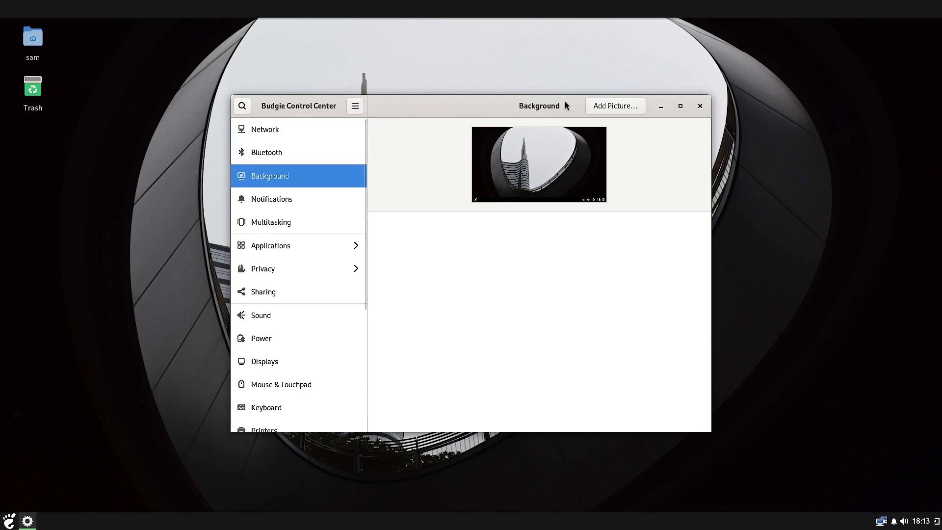
{"action": "scroll", "coordinate": [295, 260], "scroll_direction": "down", "scroll_amount": 3}
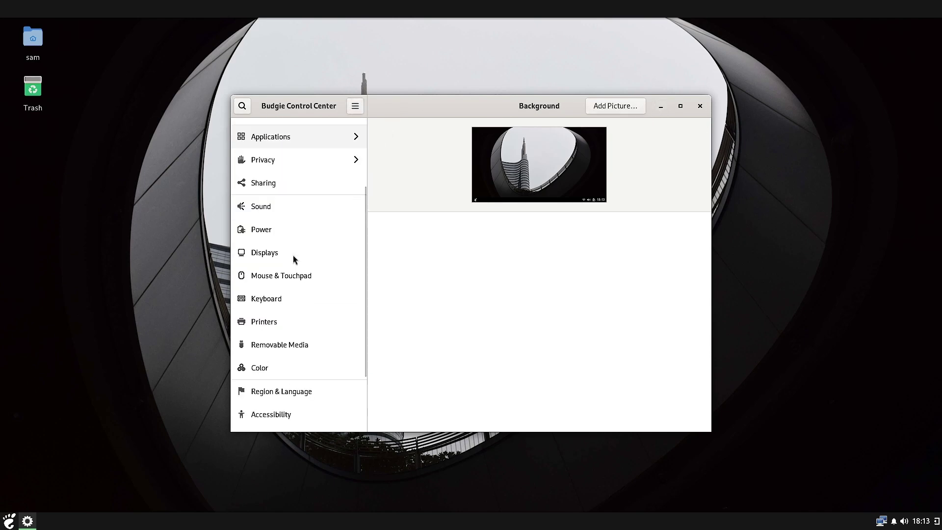
{"action": "left_click", "coordinate": [255, 226]}
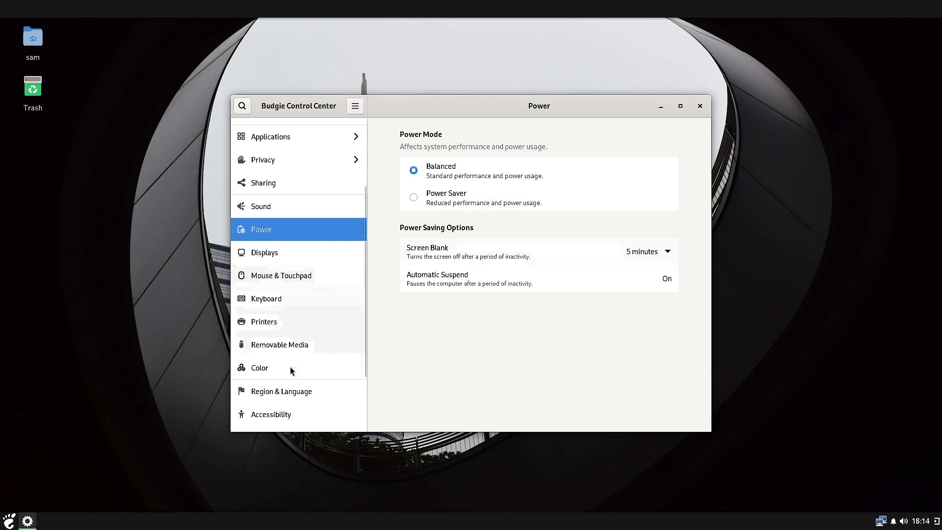
Step: Open the About page and review the hardware details, Budgie version, OS information and kernel version
{"action": "scroll", "coordinate": [293, 373], "scroll_direction": "down", "scroll_amount": 3}
{"action": "scroll", "coordinate": [292, 374], "scroll_direction": "down", "scroll_amount": 1}
{"action": "left_click", "coordinate": [269, 421]}
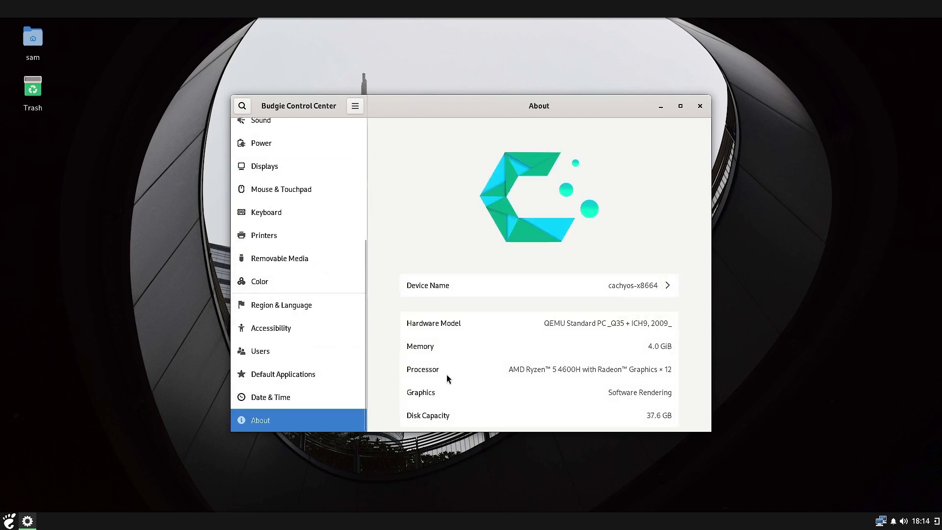
{"action": "scroll", "coordinate": [637, 349], "scroll_direction": "down", "scroll_amount": 3}
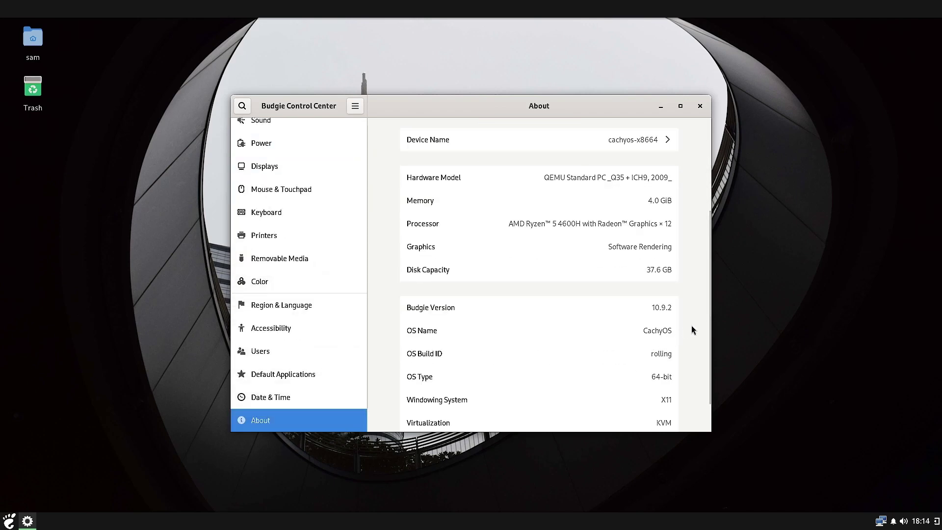
{"action": "scroll", "coordinate": [694, 330], "scroll_direction": "down", "scroll_amount": 1}
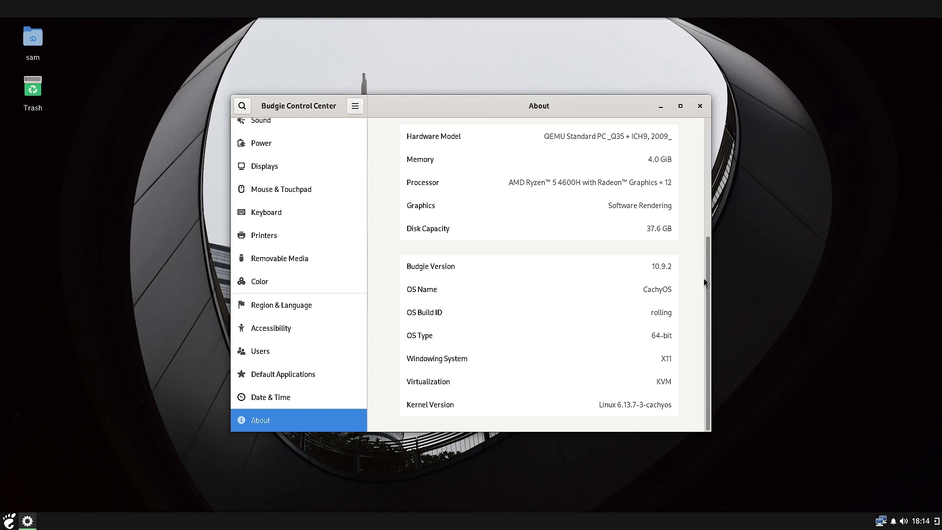
{"action": "scroll", "coordinate": [709, 283], "scroll_direction": "up", "scroll_amount": 1}
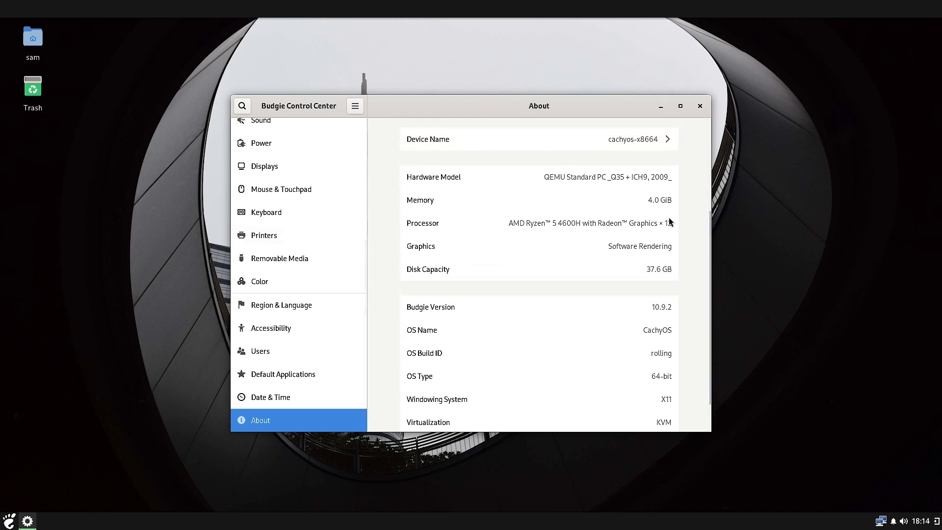
{"action": "scroll", "coordinate": [705, 339], "scroll_direction": "down", "scroll_amount": 1}
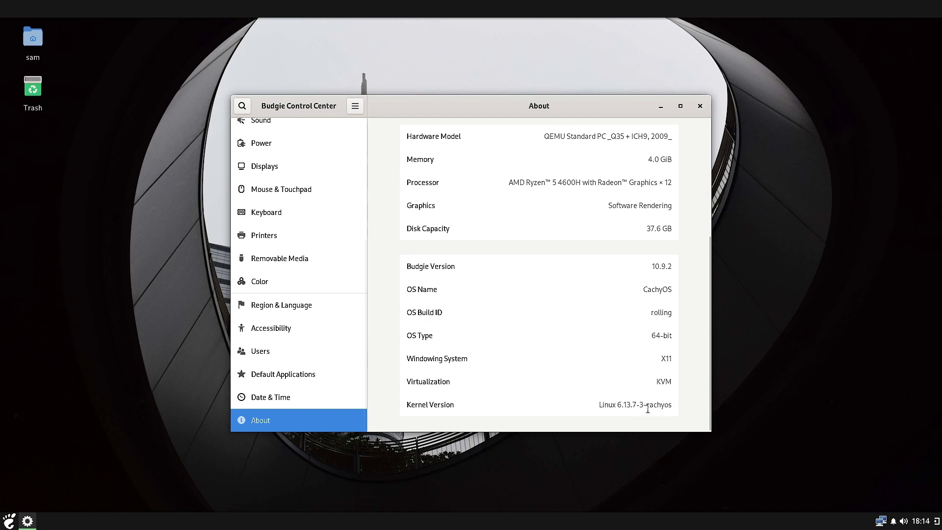
Step: View the Default Applications, Date & Time and Users settings
{"action": "left_click", "coordinate": [258, 393]}
{"action": "left_click", "coordinate": [275, 375]}
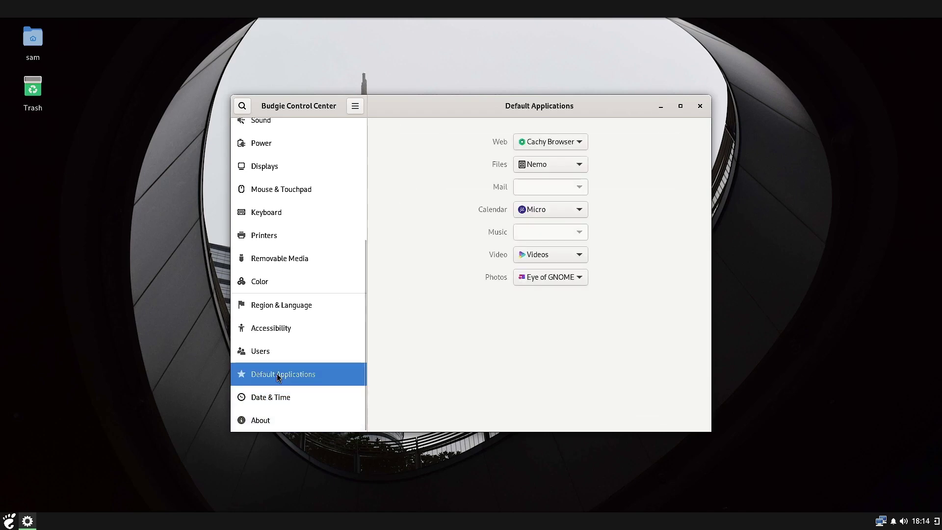
{"action": "left_click", "coordinate": [279, 393]}
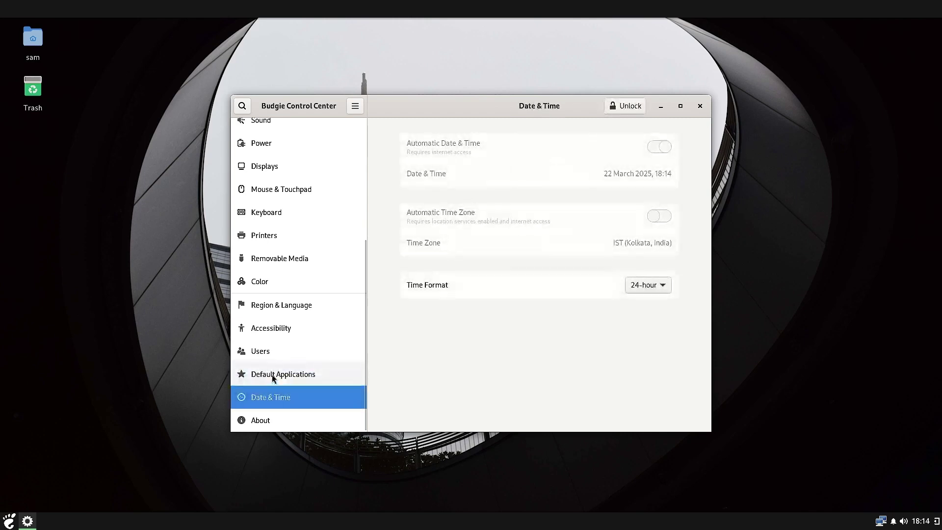
{"action": "left_click", "coordinate": [274, 381]}
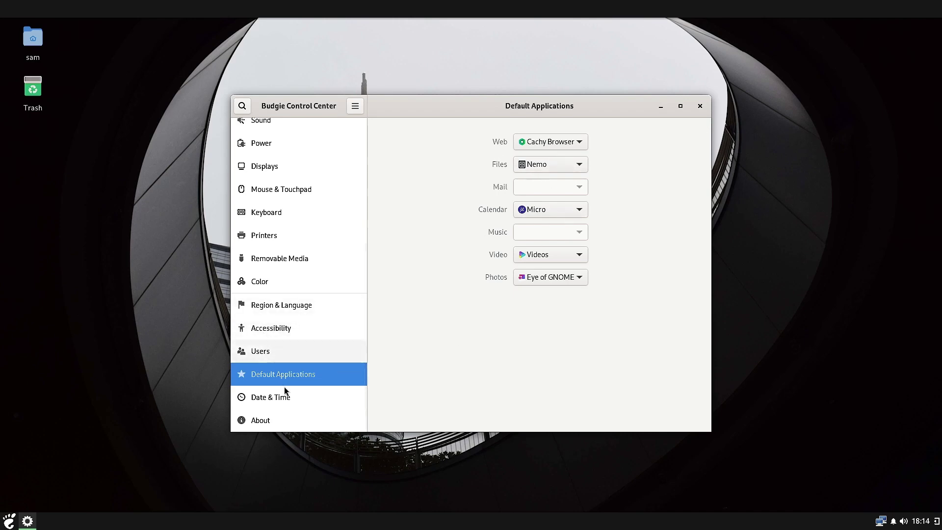
{"action": "left_click", "coordinate": [282, 349]}
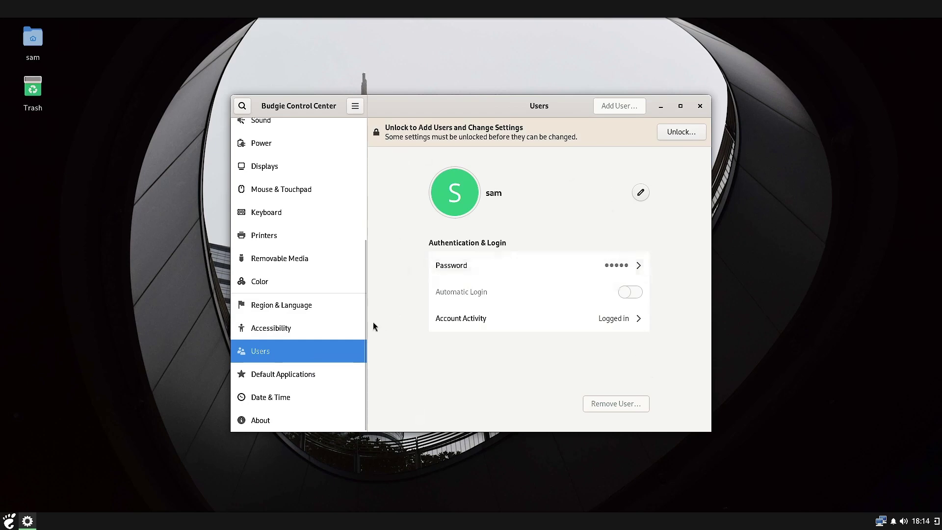
Step: View the Accessibility, Region & Language, Color, Removable Media and Printers settings
{"action": "left_click", "coordinate": [276, 327]}
{"action": "left_click", "coordinate": [296, 306]}
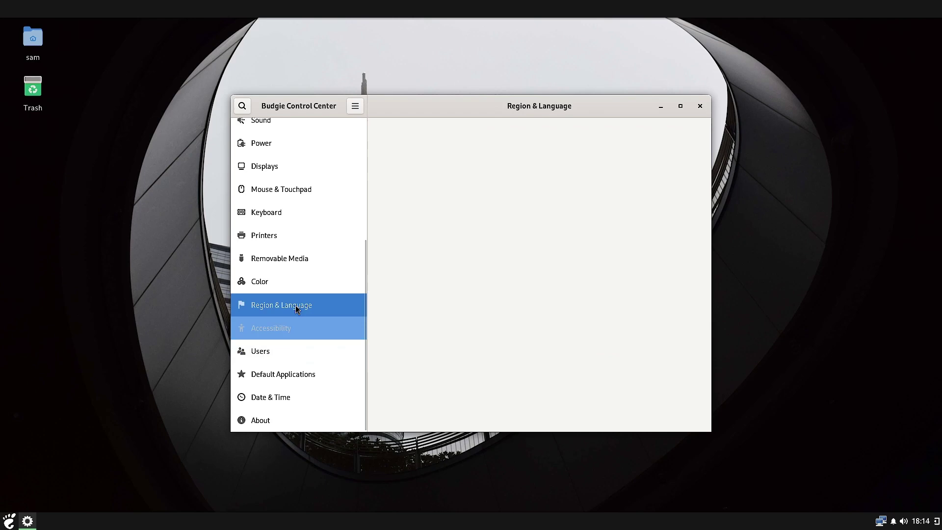
{"action": "left_click", "coordinate": [272, 279]}
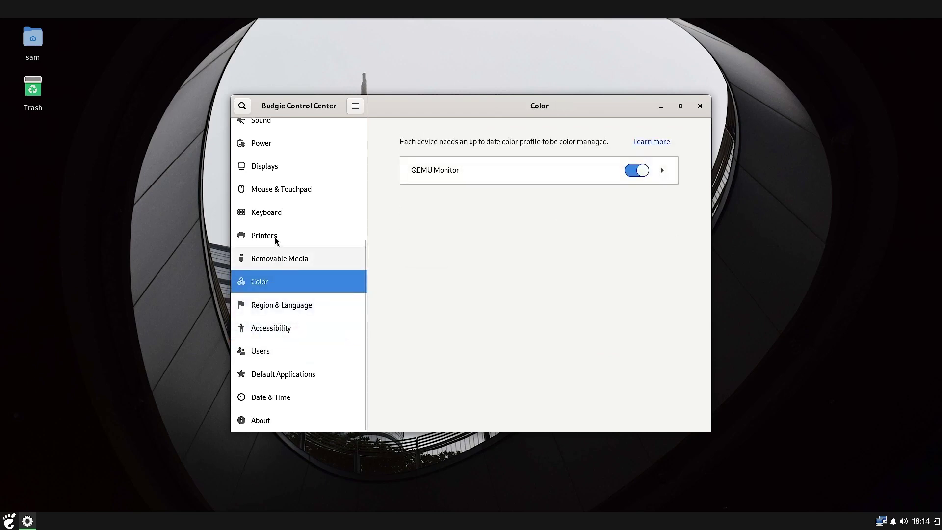
{"action": "left_click", "coordinate": [277, 255]}
{"action": "left_click", "coordinate": [267, 235]}
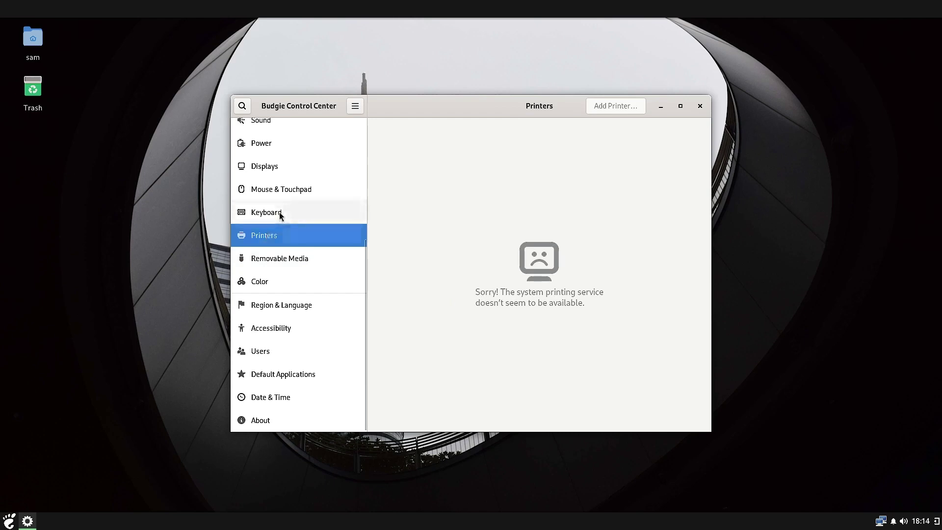
Step: View the Keyboard, Mouse & Touchpad and Displays settings, ending on the Power settings
{"action": "left_click", "coordinate": [281, 215]}
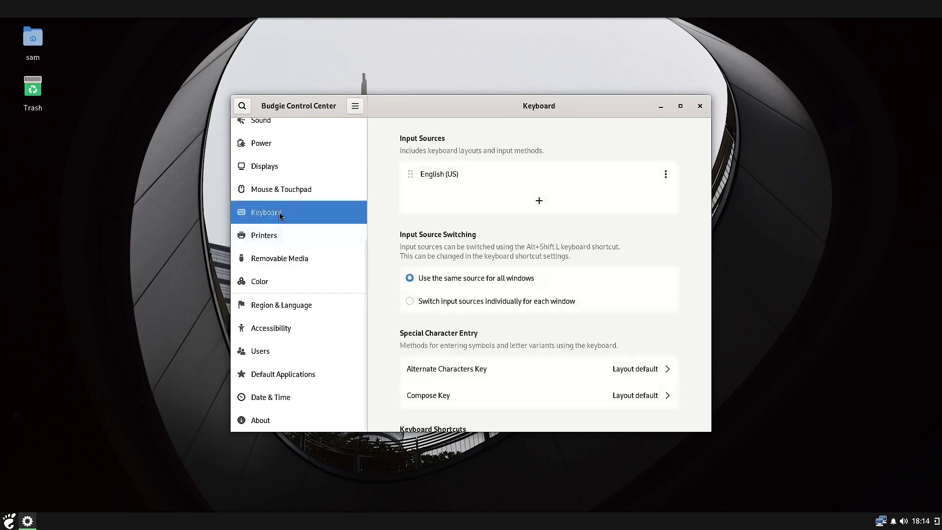
{"action": "left_click", "coordinate": [292, 191]}
{"action": "left_click", "coordinate": [259, 168]}
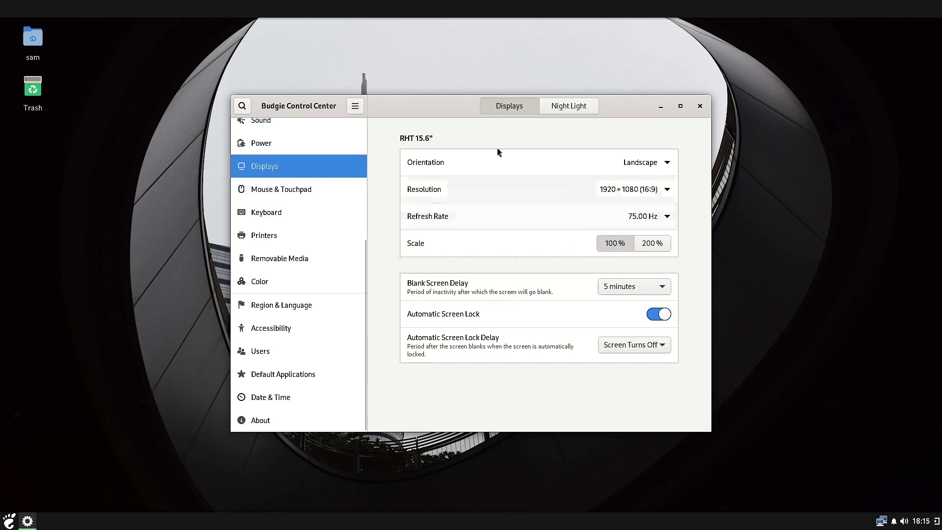
{"action": "left_click", "coordinate": [263, 144]}
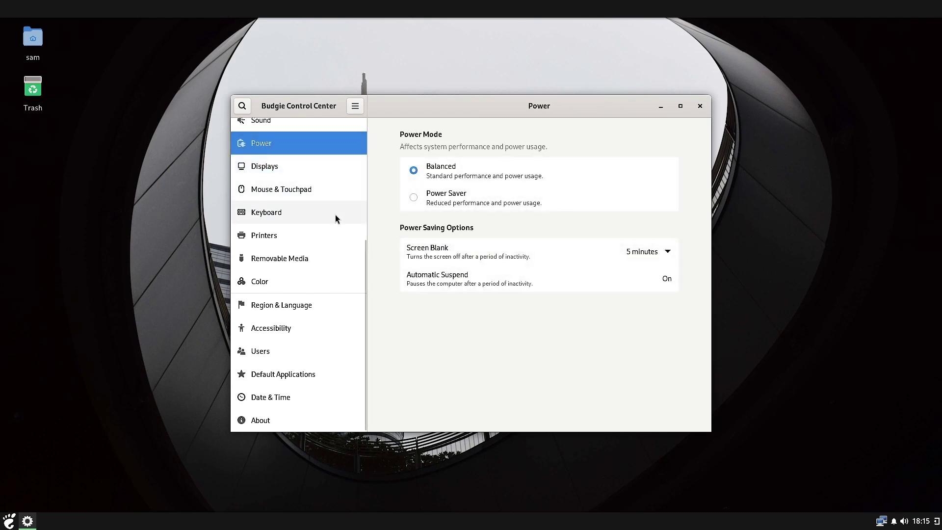
Step: View the Sound settings, including the volume levels, output, input and alert sound options
{"action": "scroll", "coordinate": [294, 216], "scroll_direction": "up", "scroll_amount": 4}
{"action": "left_click", "coordinate": [261, 231]}
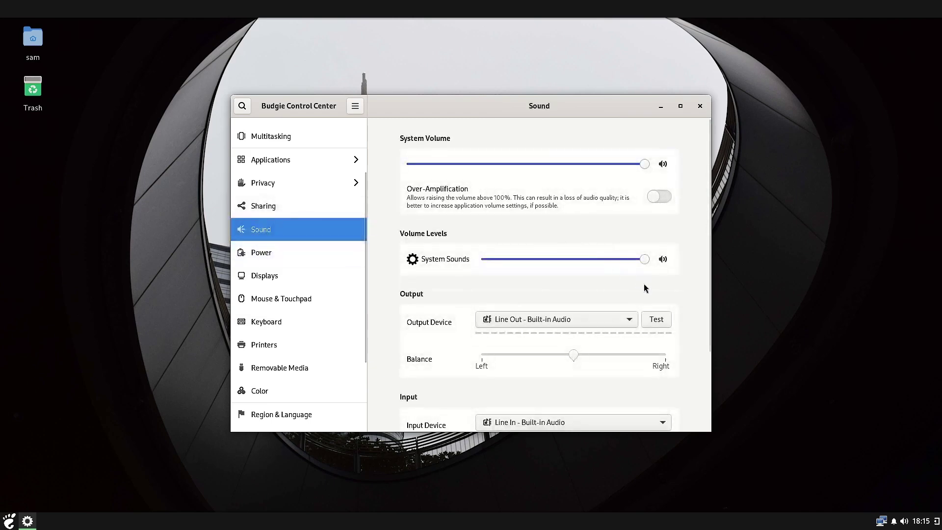
{"action": "scroll", "coordinate": [701, 328], "scroll_direction": "down", "scroll_amount": 3}
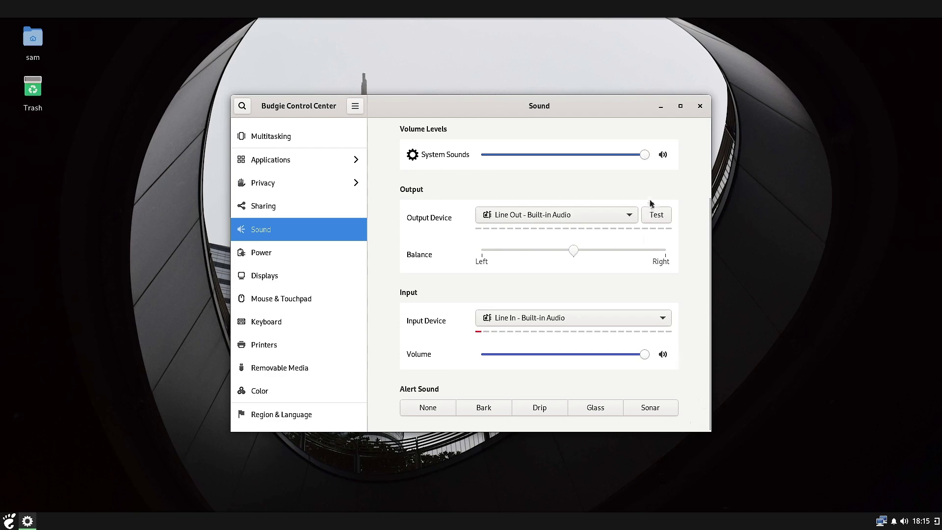
Step: View the Sharing and Privacy settings, return to the main category list and show its search field
{"action": "left_click", "coordinate": [261, 207]}
{"action": "left_click", "coordinate": [264, 192]}
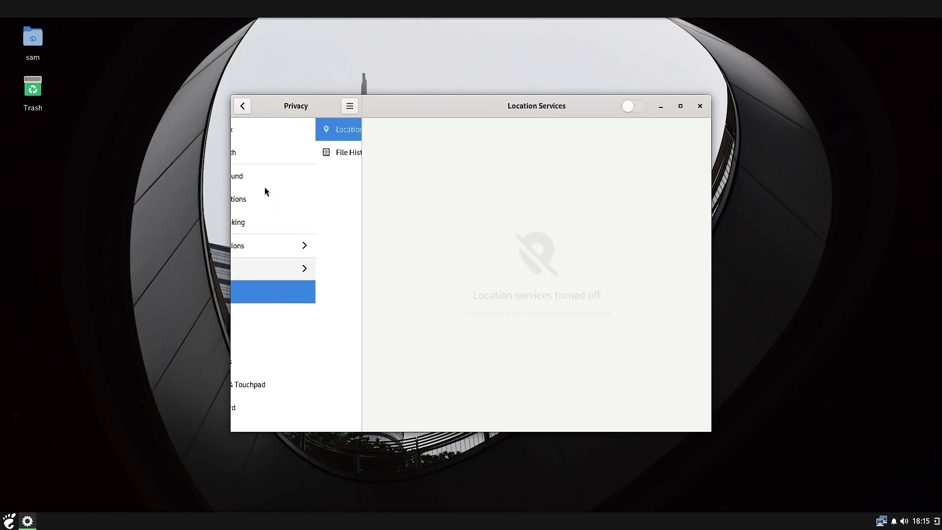
{"action": "left_click", "coordinate": [246, 103]}
{"action": "left_click", "coordinate": [243, 106]}
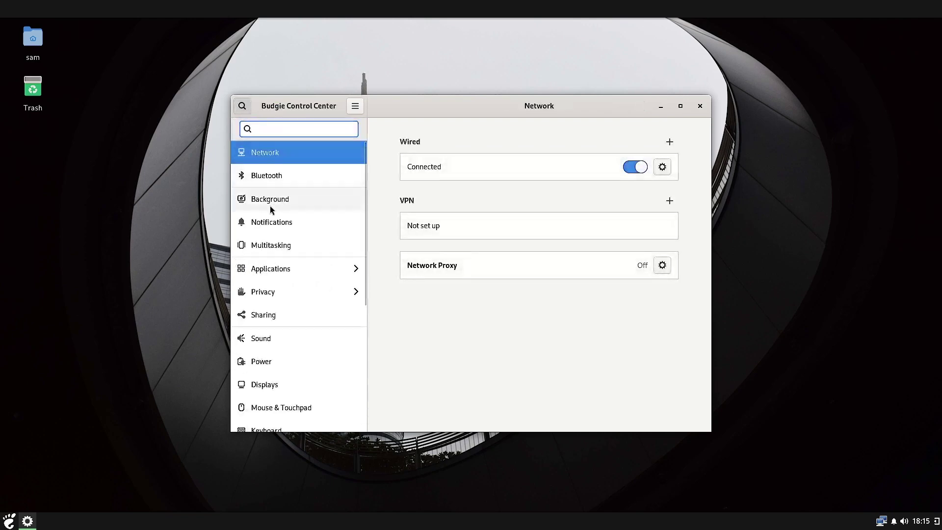
Step: View the Multitasking, Notifications, Bluetooth and Network settings
{"action": "left_click", "coordinate": [271, 245]}
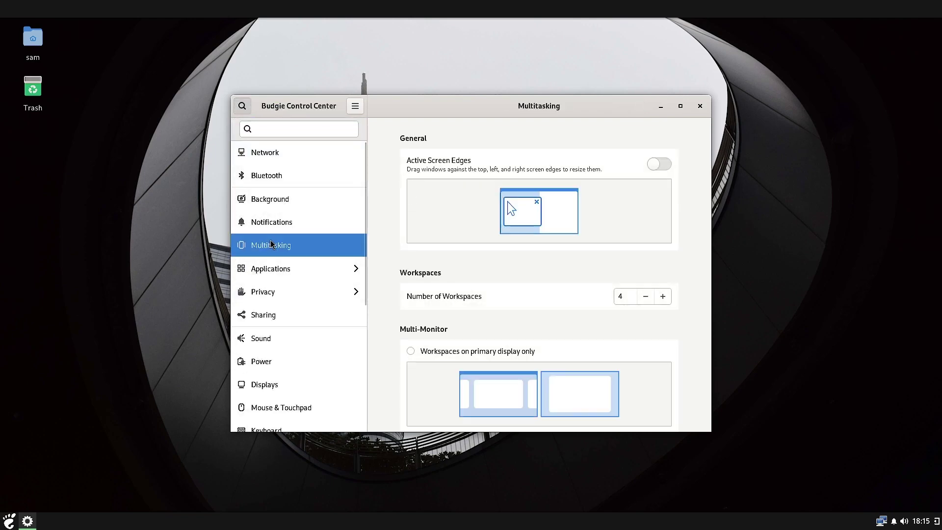
{"action": "left_click", "coordinate": [274, 221]}
{"action": "left_click", "coordinate": [269, 176]}
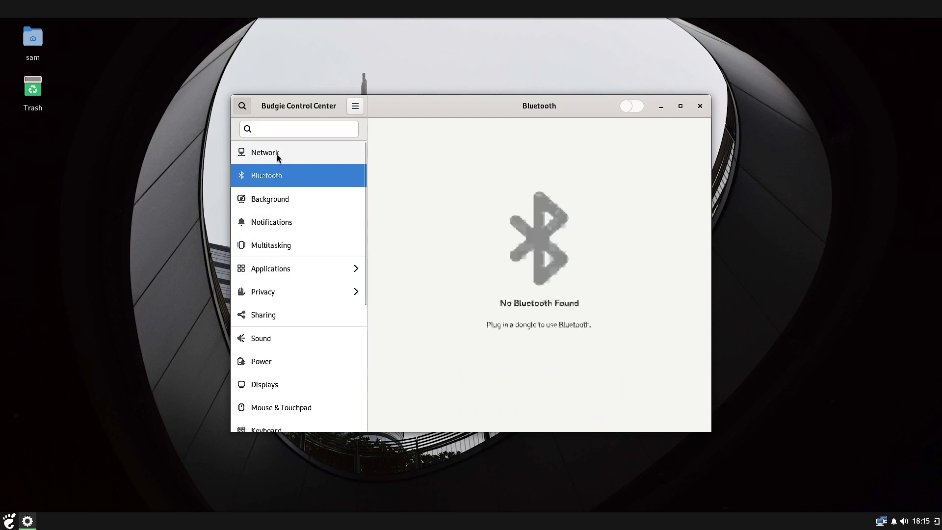
{"action": "left_click", "coordinate": [269, 152]}
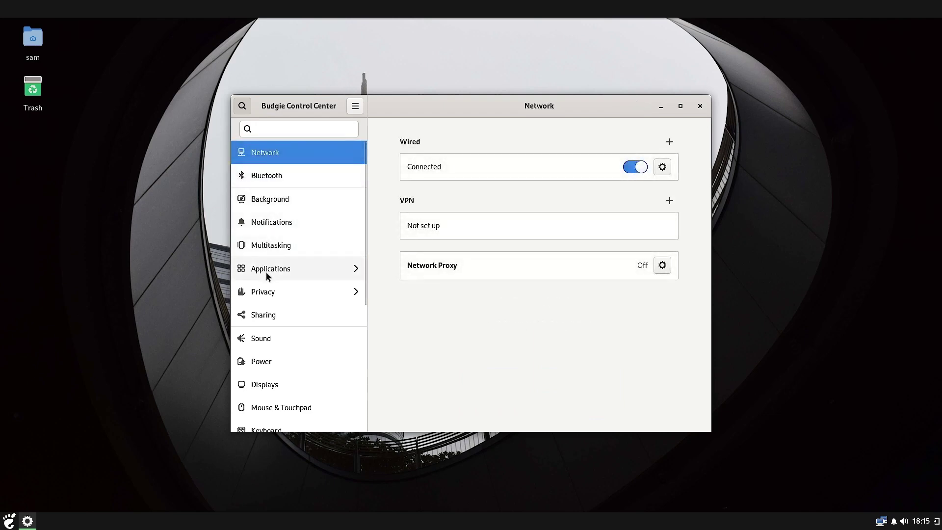
Step: View the Privacy settings, return to the main category list and close the Budgie Control Center
{"action": "left_click", "coordinate": [269, 295]}
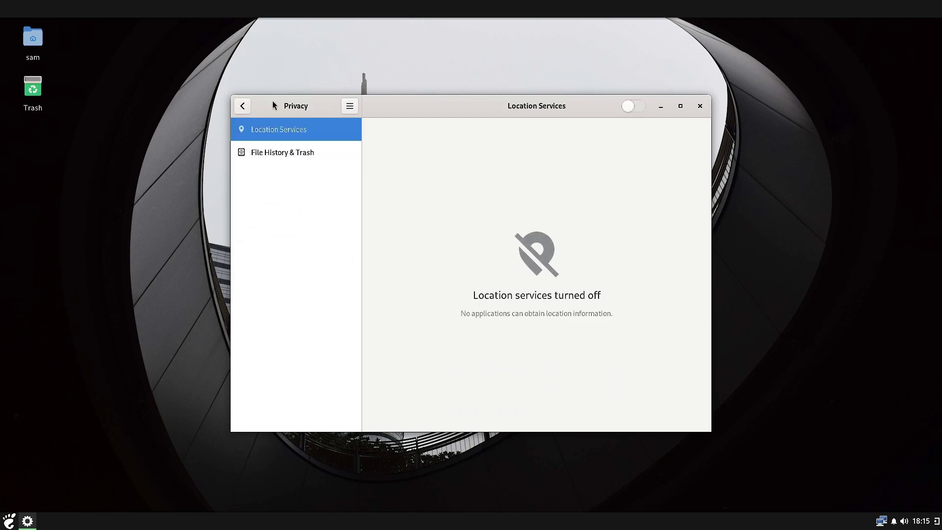
{"action": "left_click", "coordinate": [244, 107]}
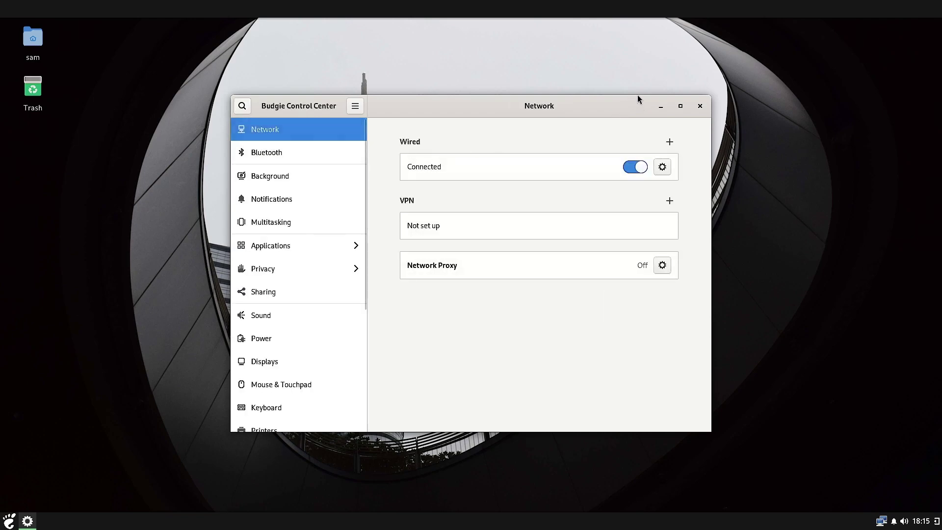
{"action": "left_click", "coordinate": [699, 106]}
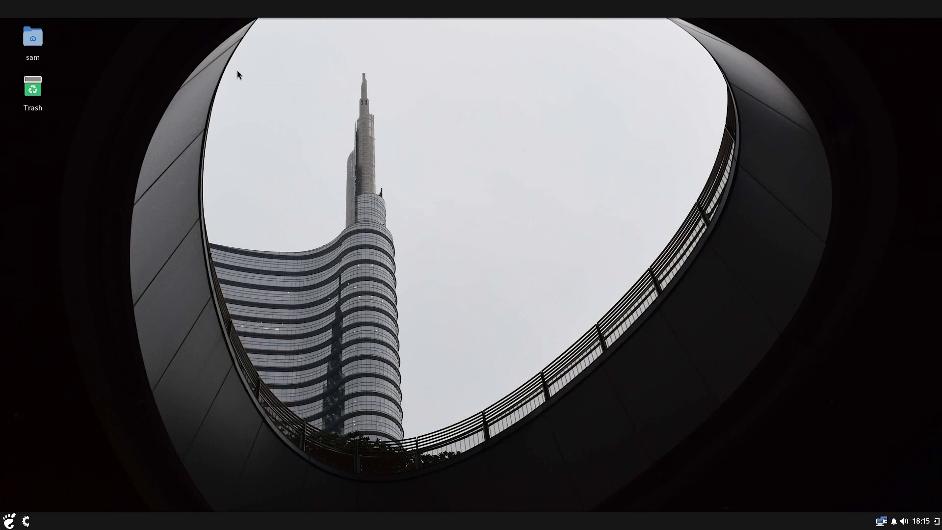
Step: Browse the System Tools category of the applications menu
{"action": "left_click", "coordinate": [8, 522]}
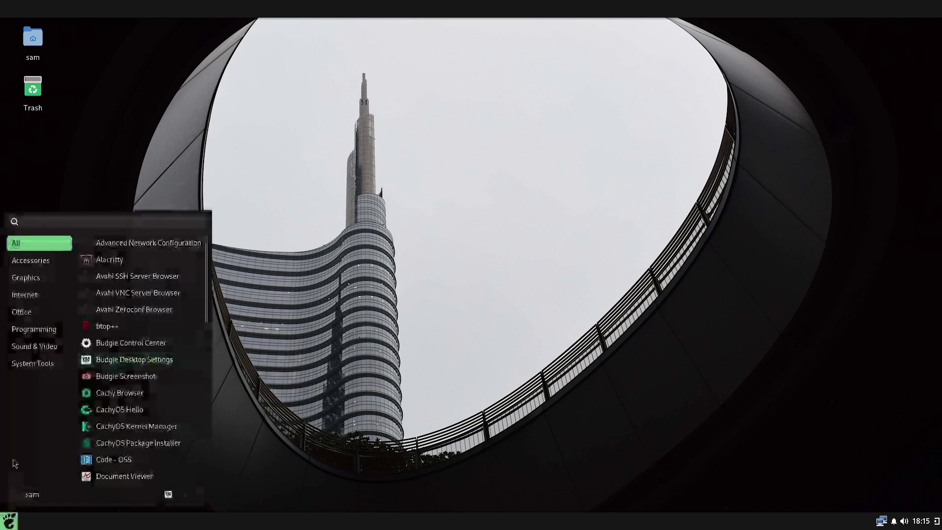
{"action": "left_click", "coordinate": [29, 363]}
{"action": "scroll", "coordinate": [154, 353], "scroll_direction": "down", "scroll_amount": 2}
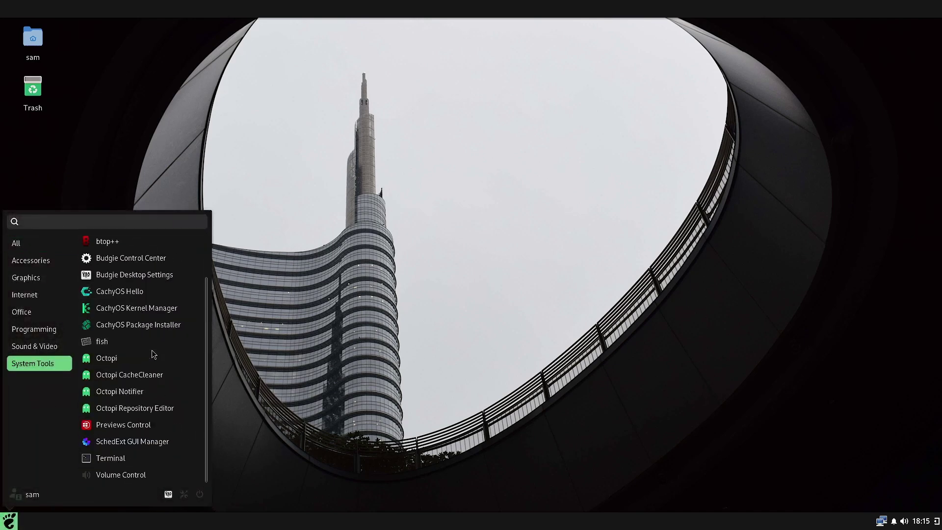
{"action": "scroll", "coordinate": [153, 354], "scroll_direction": "up", "scroll_amount": 2}
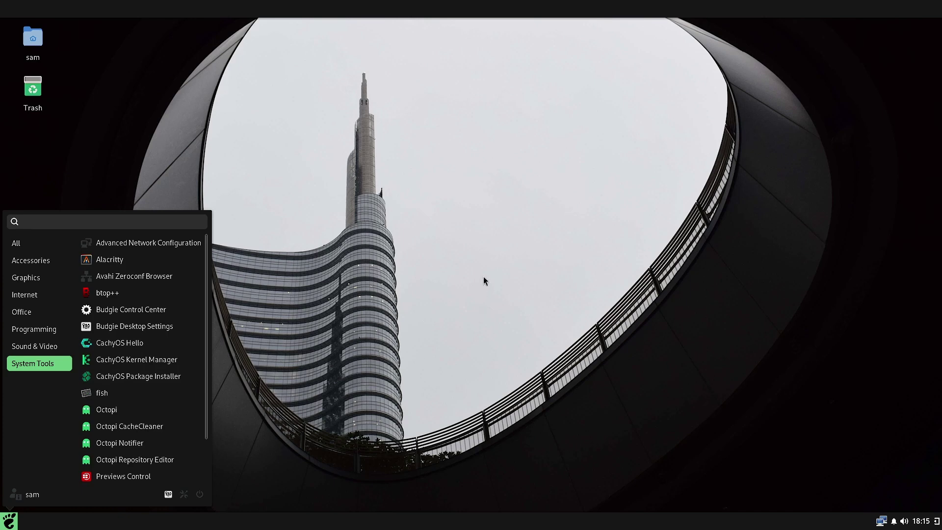